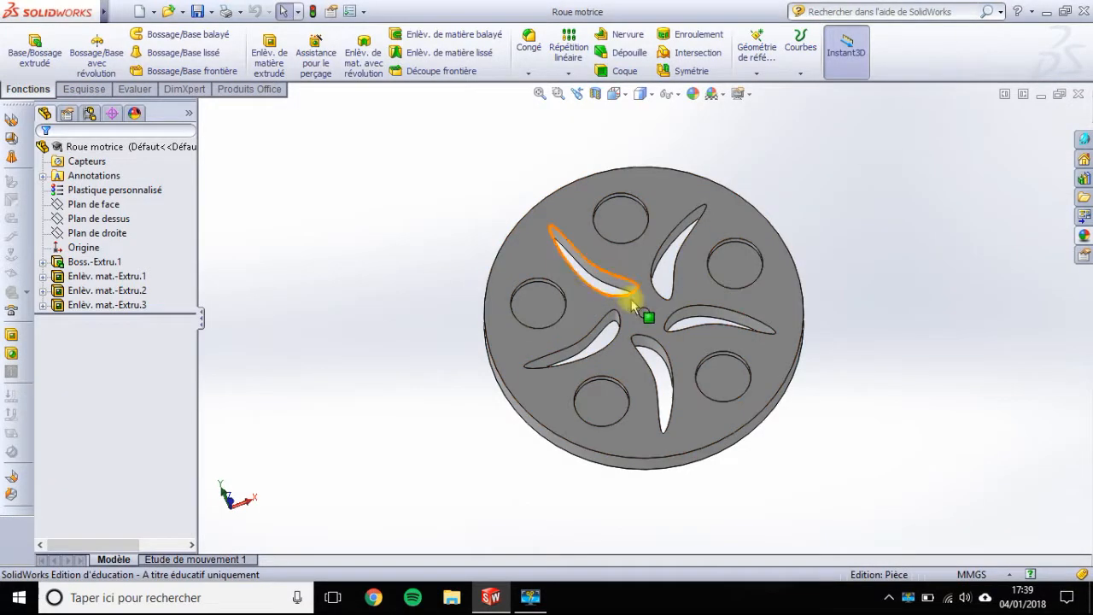
# - Examine the sketches behind the drive wheel's three cut-extrude features, from Esquisse4 back to Esquisse2
pyautogui.moveTo(878, 246)
pyautogui.mouseDown(button='middle')
pyautogui.moveTo(879, 319)
pyautogui.moveTo(863, 296)
pyautogui.moveTo(863, 234)
pyautogui.moveTo(873, 227)
pyautogui.mouseUp(button='middle')
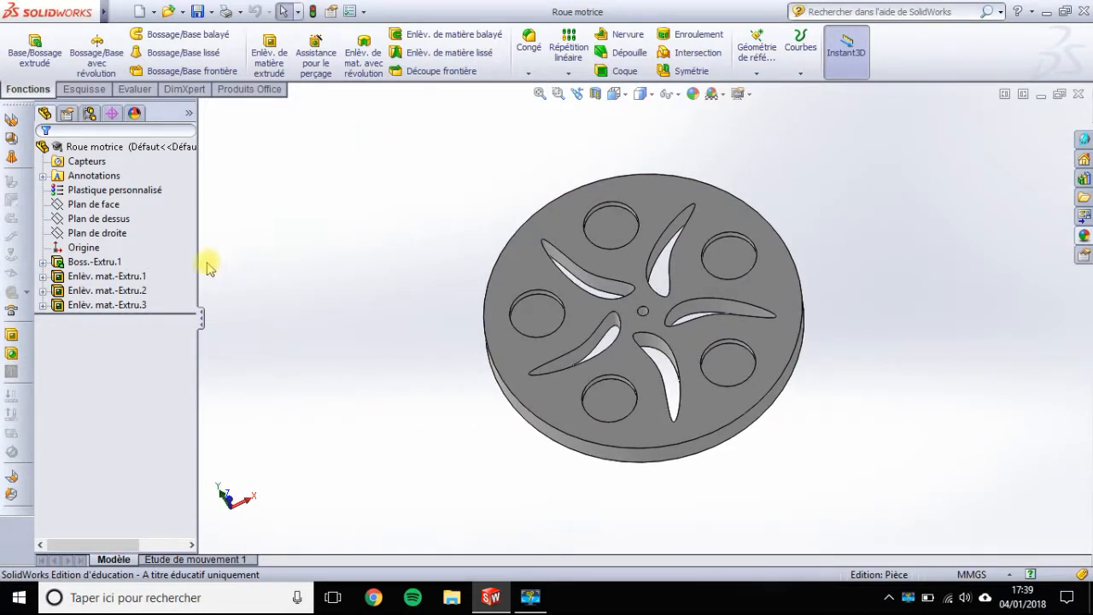
pyautogui.click(42, 262)
pyautogui.click(43, 290)
pyautogui.click(43, 319)
pyautogui.click(43, 347)
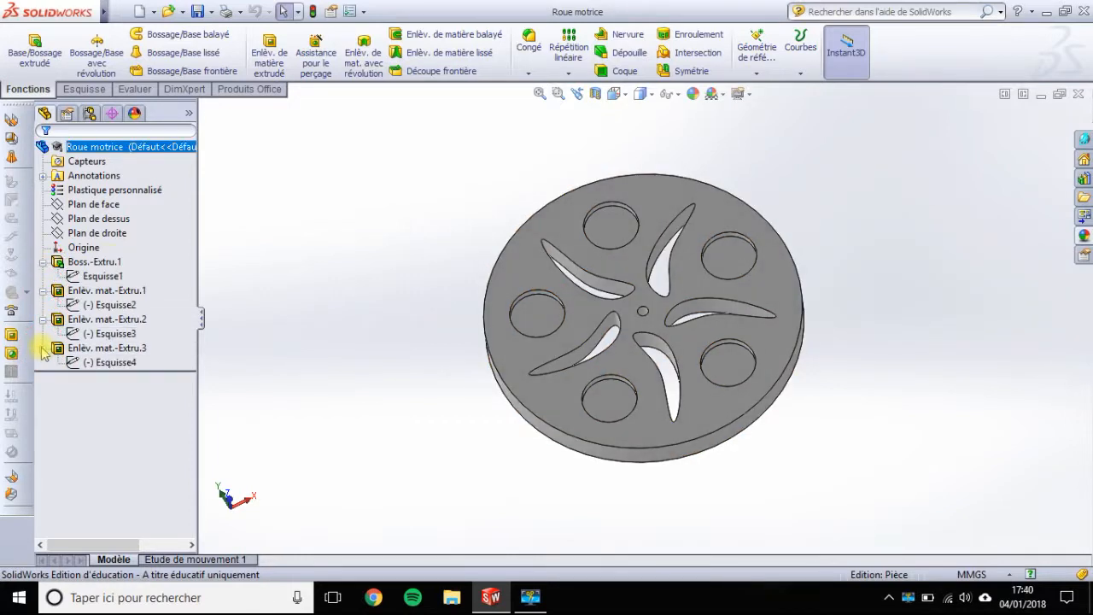
pyautogui.click(110, 362)
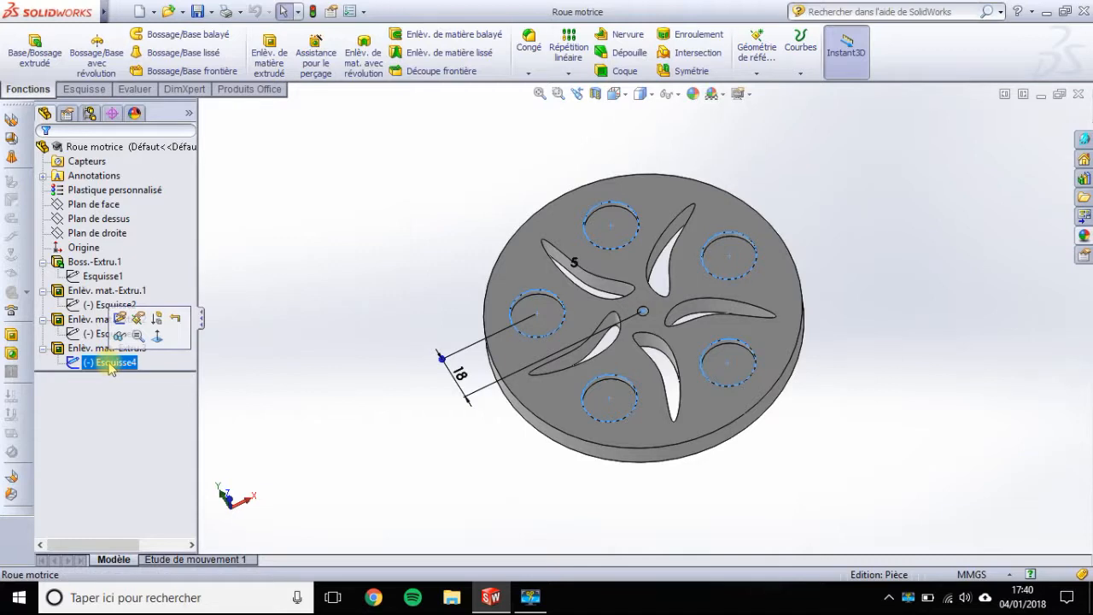
pyautogui.click(104, 334)
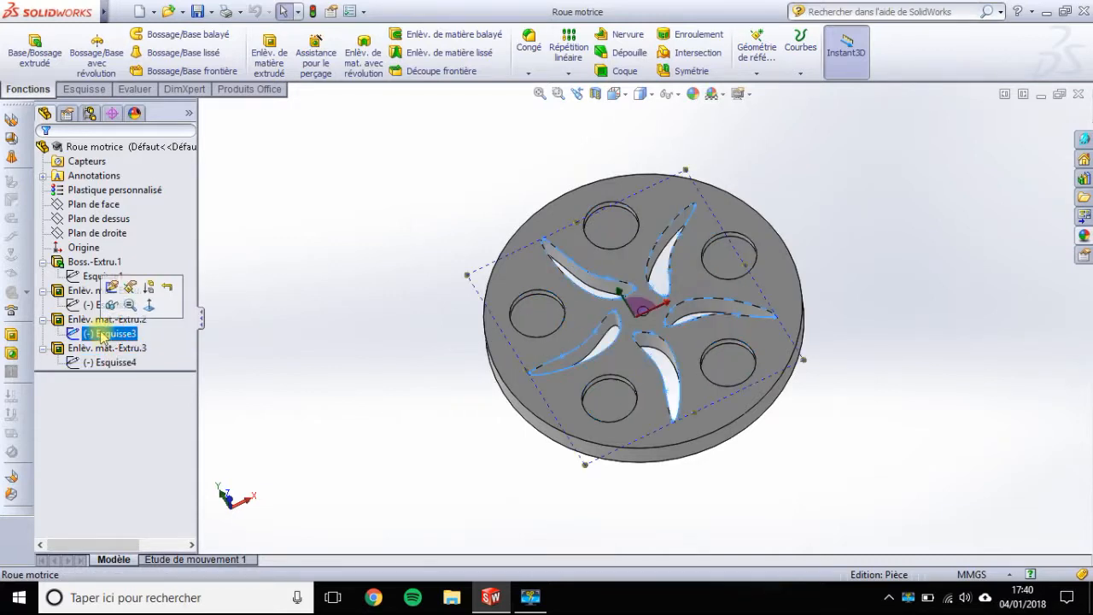
pyautogui.click(109, 305)
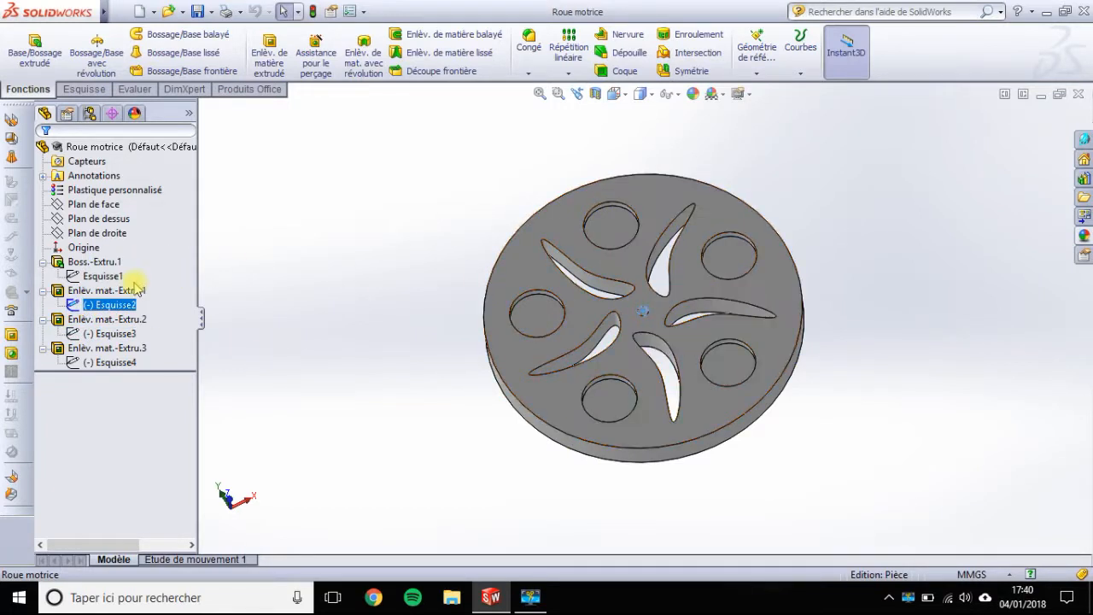
# - Edit Esquisse2 to set the central hole circle's radius to 1.51 mm, and rebuild the part
pyautogui.rightClick(117, 312)
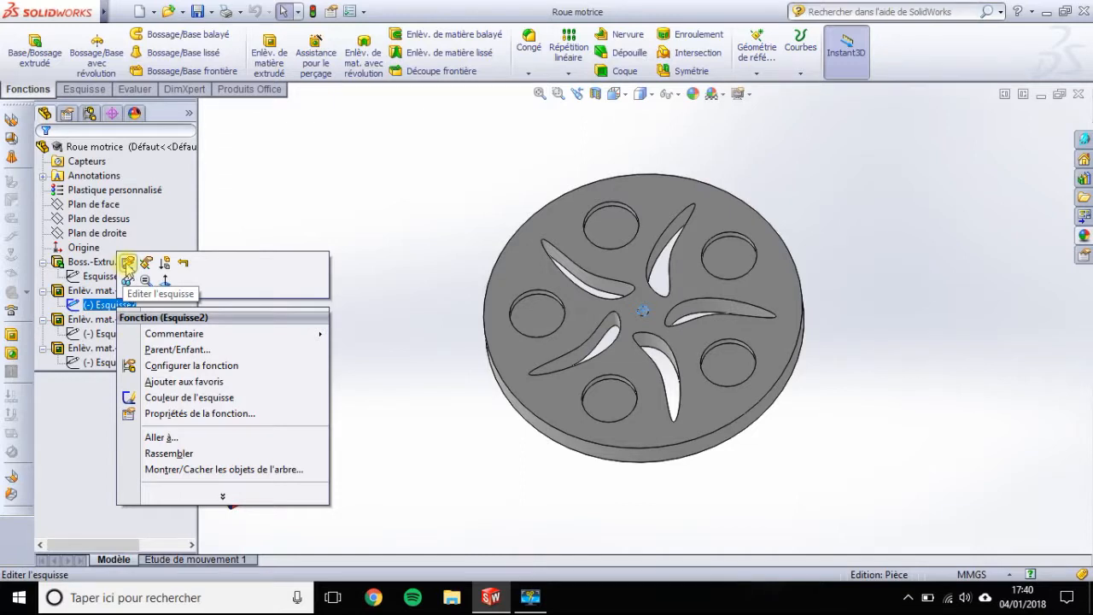
pyautogui.click(127, 263)
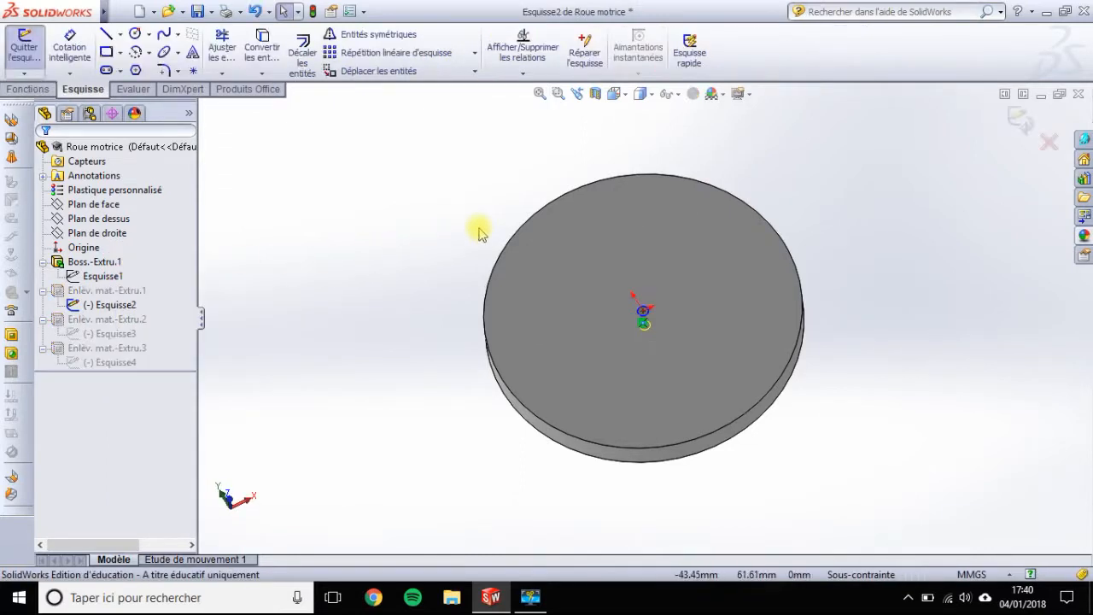
pyautogui.click(557, 91)
pyautogui.moveTo(624, 273)
pyautogui.mouseDown()
pyautogui.moveTo(654, 328)
pyautogui.moveTo(684, 349)
pyautogui.mouseUp()
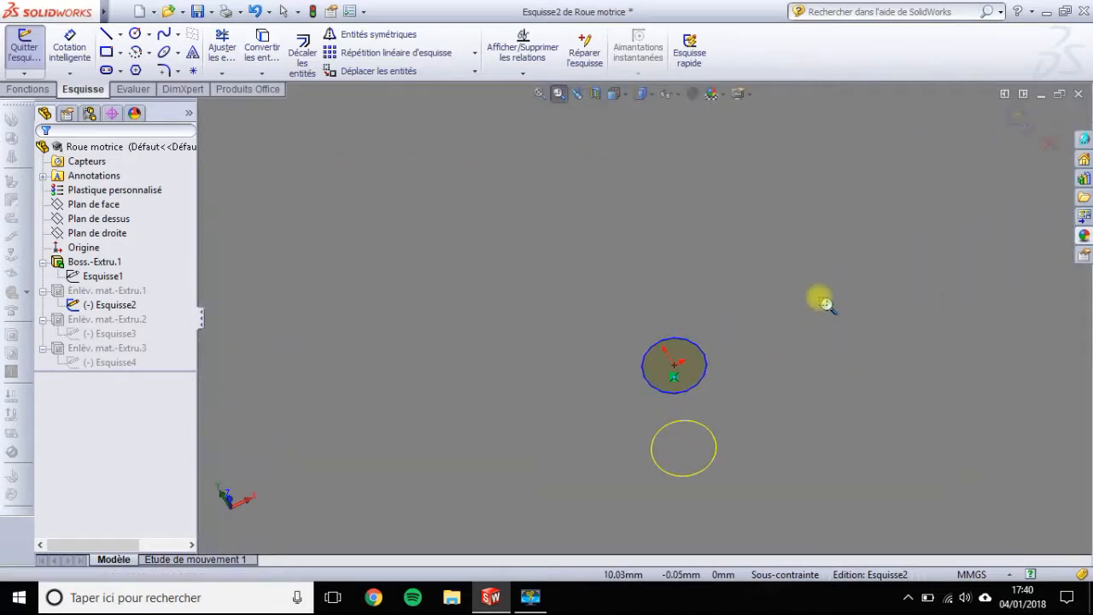
pyautogui.press('Escape')
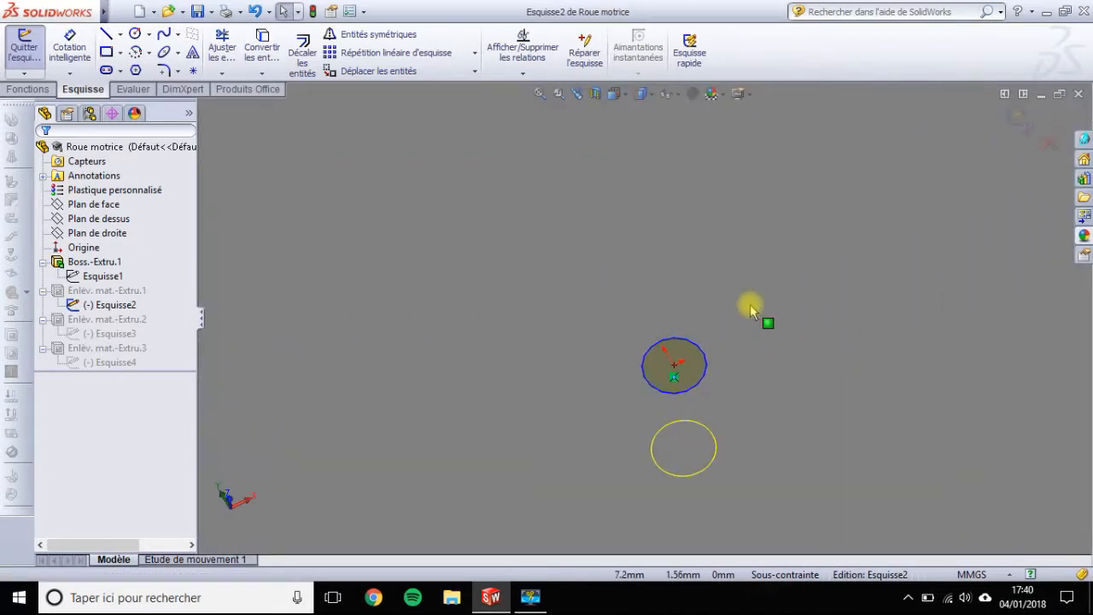
pyautogui.click(700, 353)
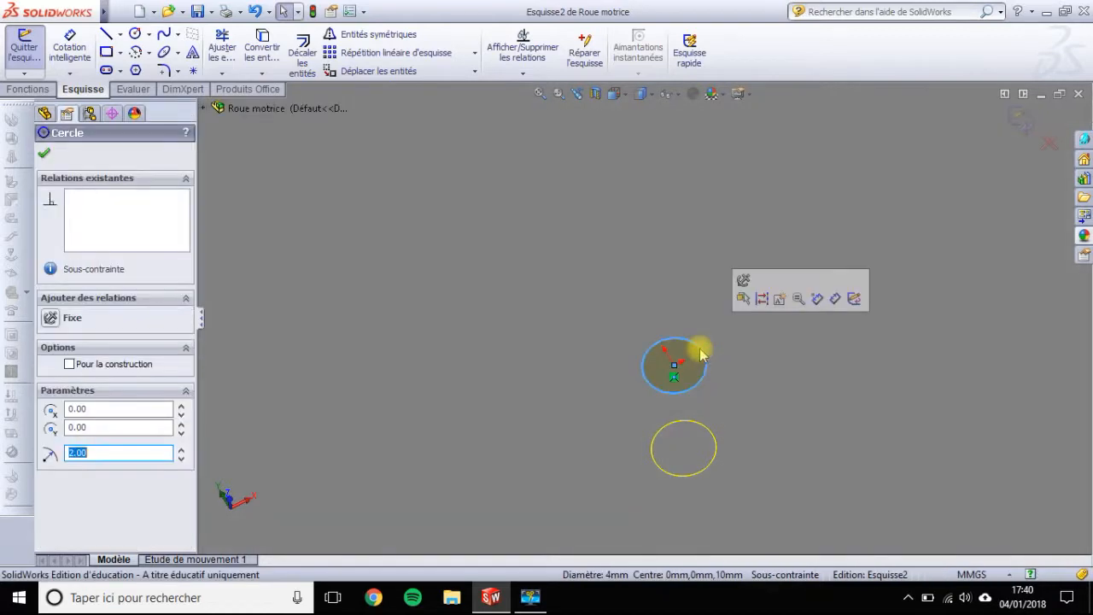
pyautogui.write('1')
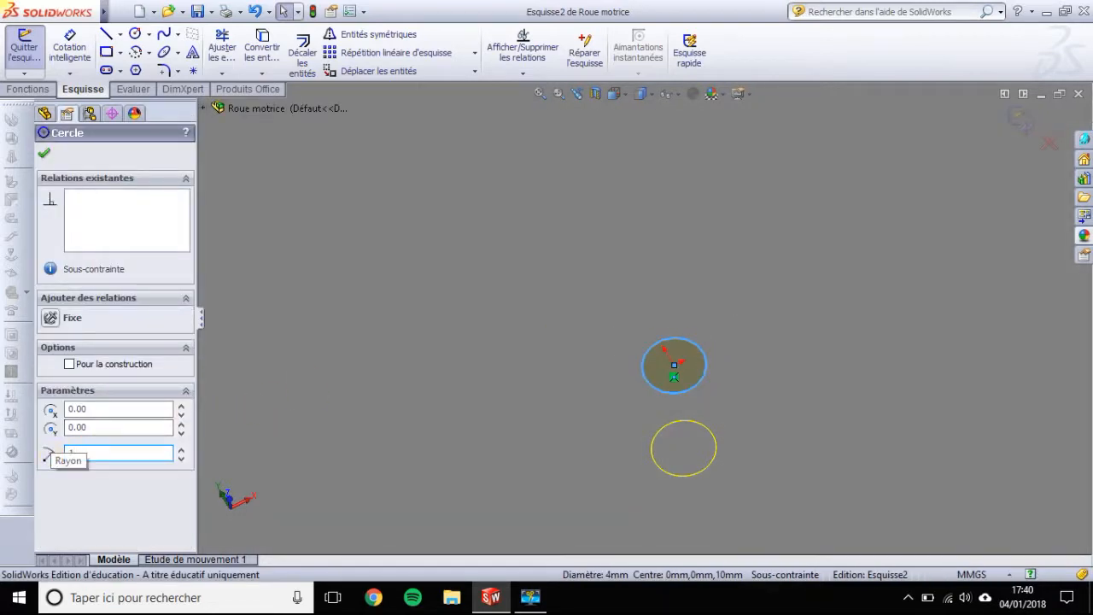
pyautogui.write('.51')
pyautogui.press('Return')
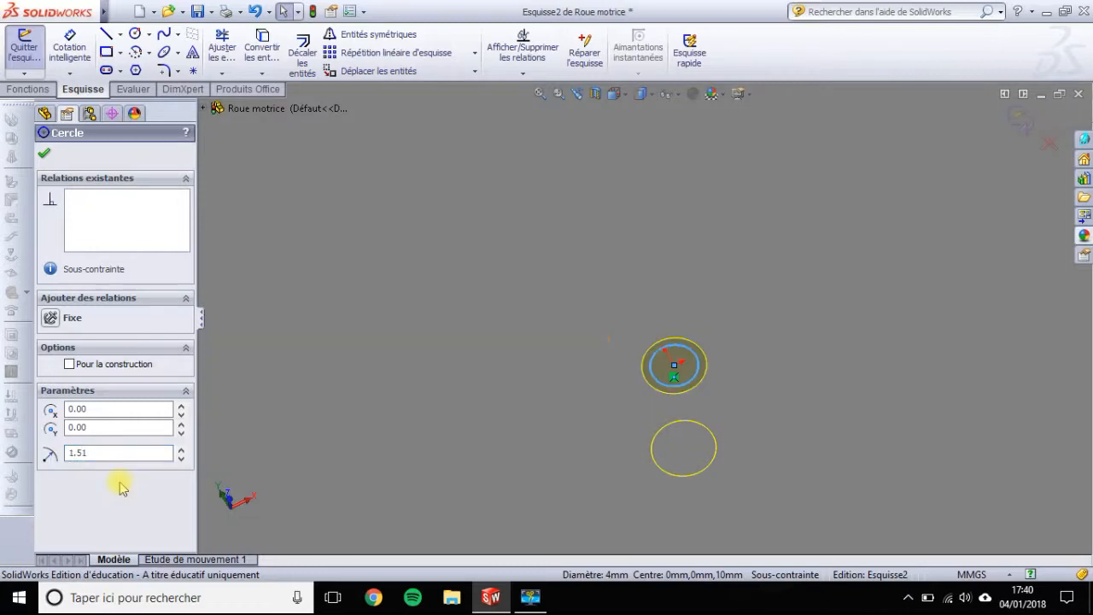
pyautogui.click(43, 154)
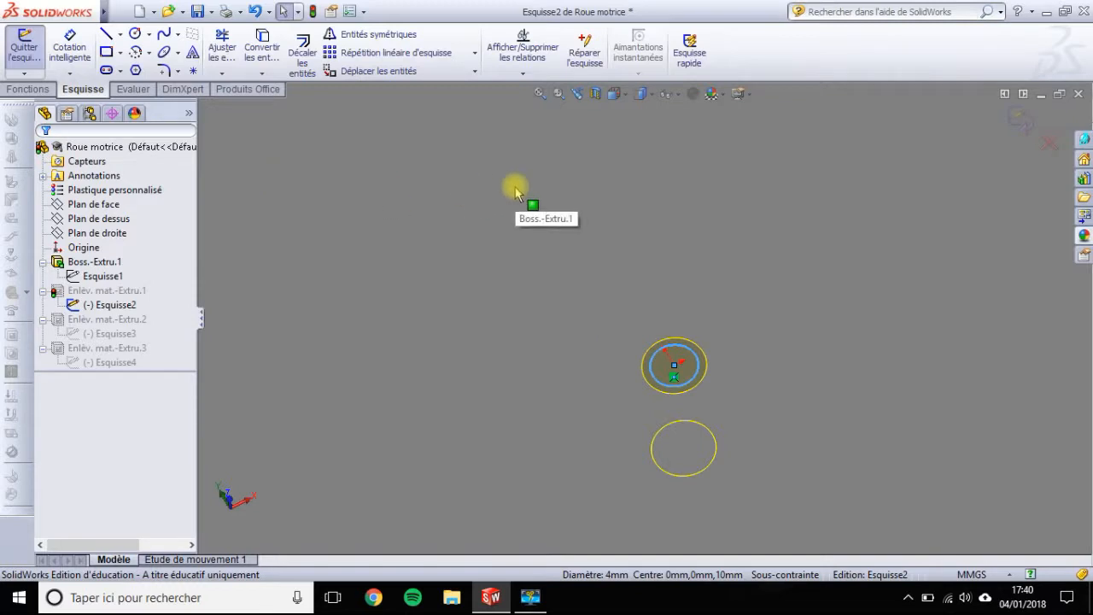
pyautogui.click(313, 11)
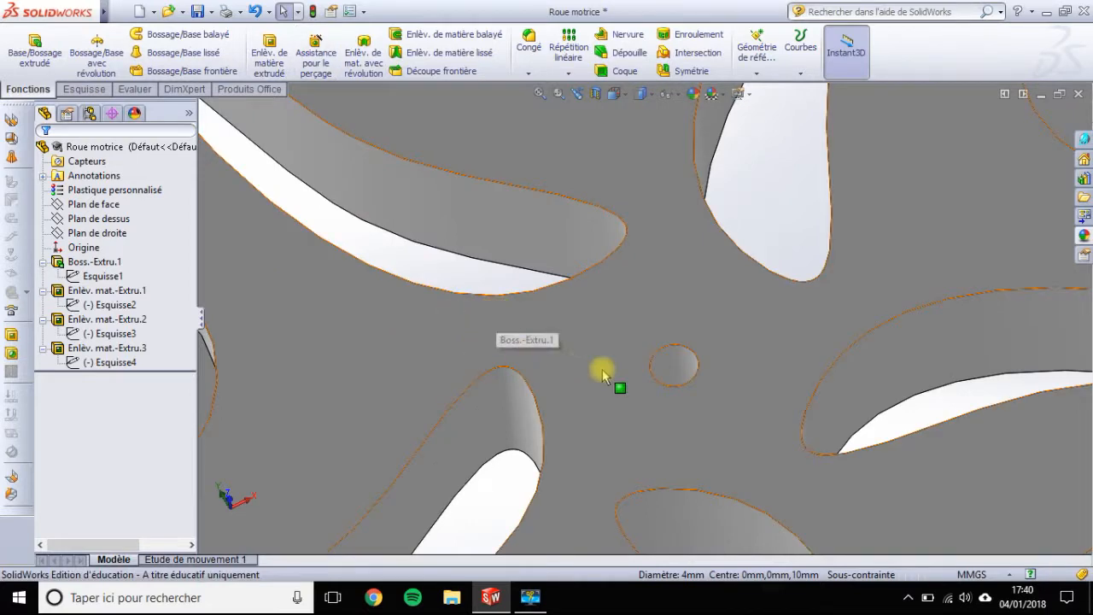
# - Redefine the central hole's cut Enlèv. mat.-Extru.1 as a blind (Borgne) cut 1 mm deep
pyautogui.click(639, 306)
pyautogui.moveTo(638, 306)
pyautogui.mouseDown(button='middle')
pyautogui.moveTo(634, 383)
pyautogui.moveTo(649, 326)
pyautogui.moveTo(635, 310)
pyautogui.mouseUp(button='middle')
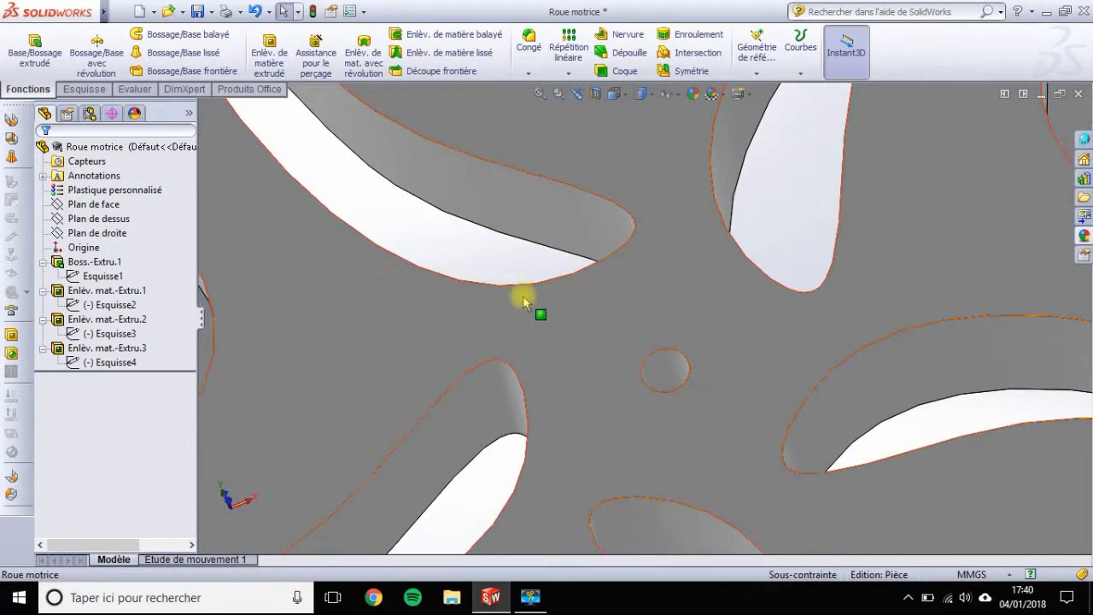
pyautogui.click(85, 292)
pyautogui.click(85, 295)
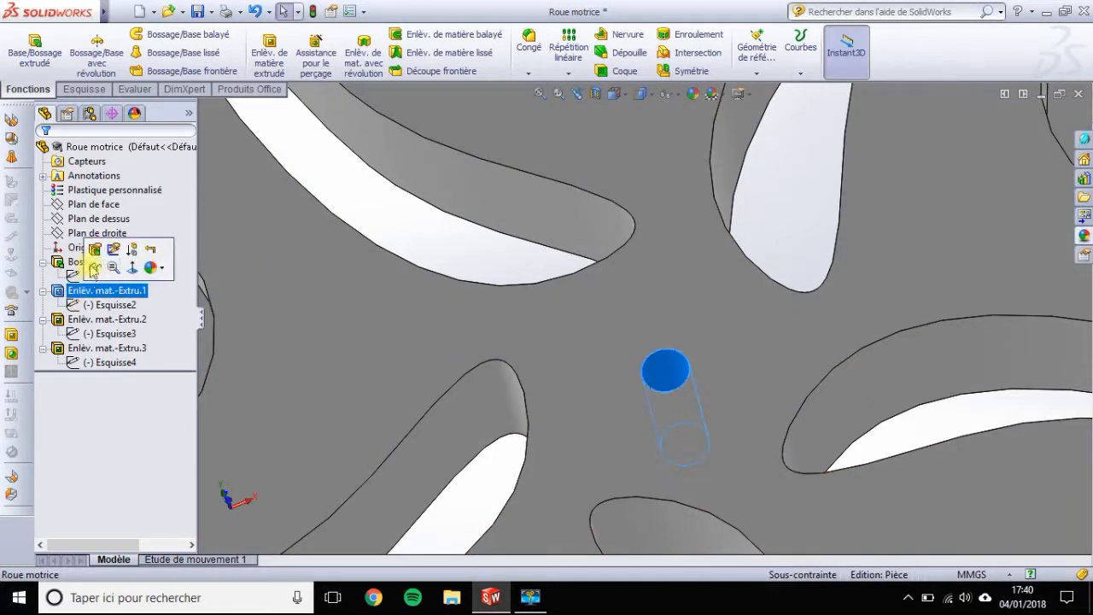
pyautogui.click(94, 250)
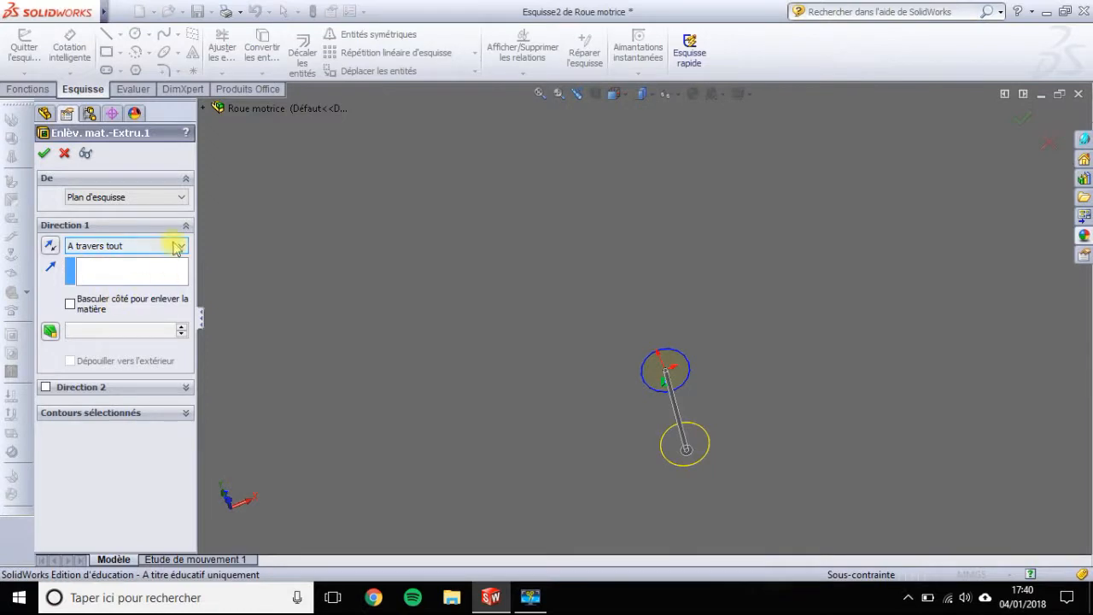
pyautogui.click(174, 246)
pyautogui.click(147, 260)
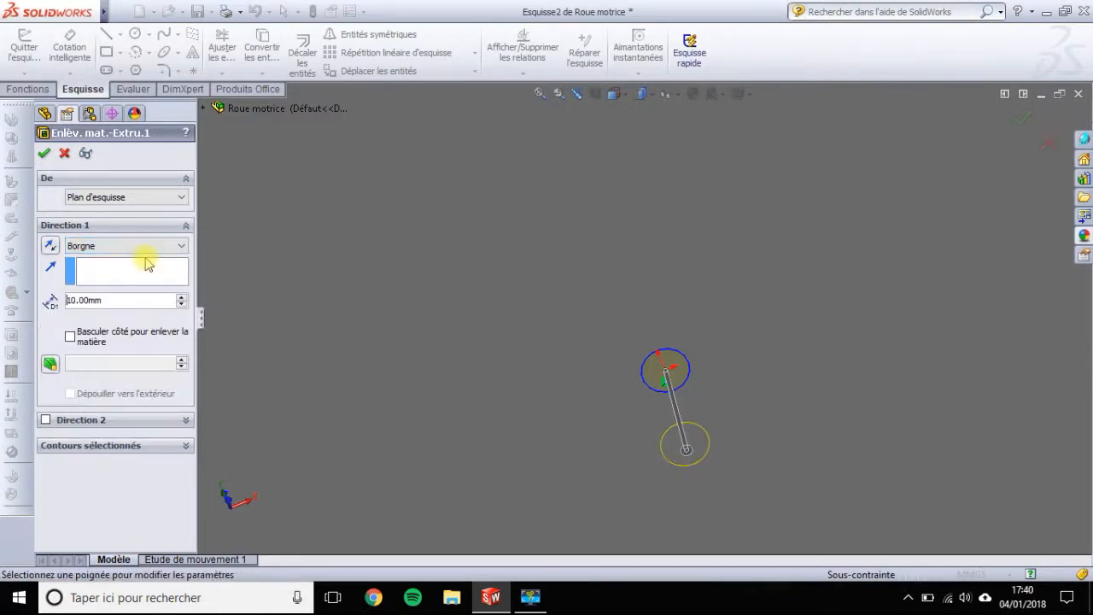
pyautogui.moveTo(122, 299); pyautogui.dragTo(53, 294)
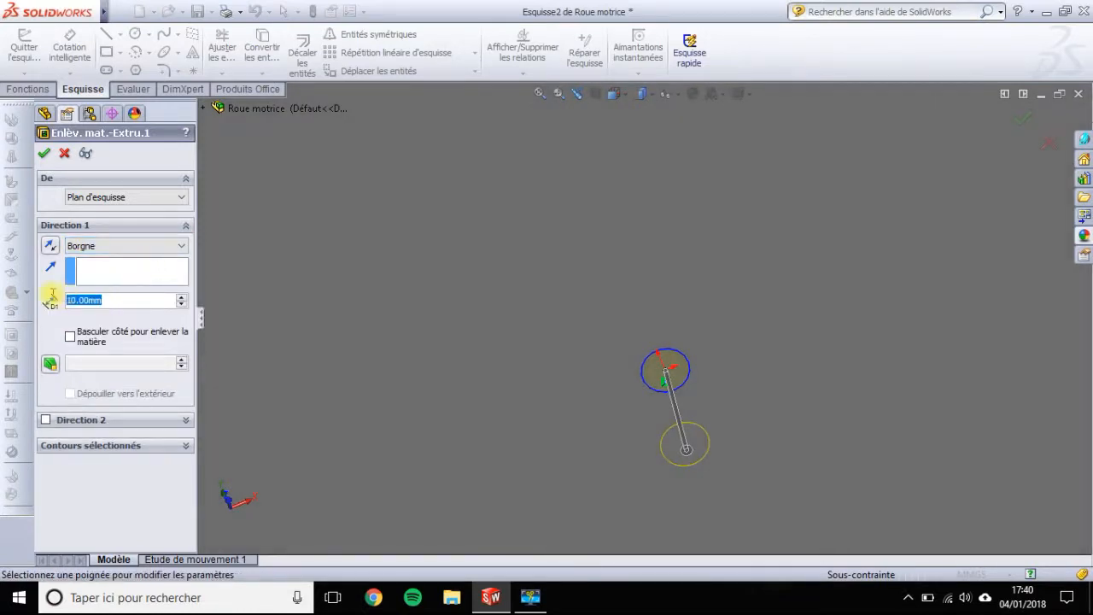
pyautogui.write('1')
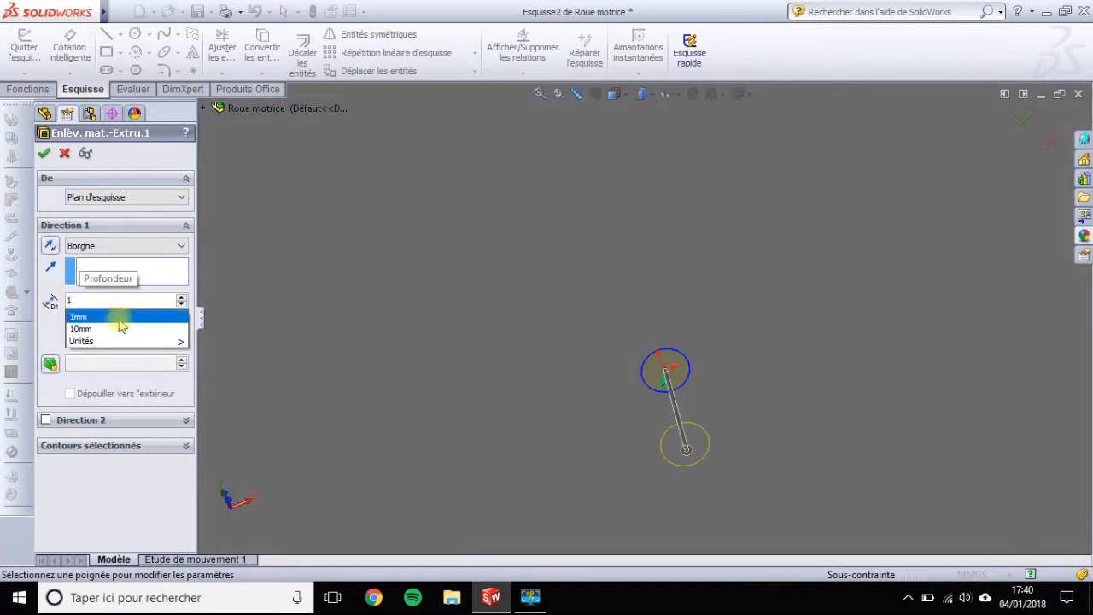
pyautogui.click(124, 317)
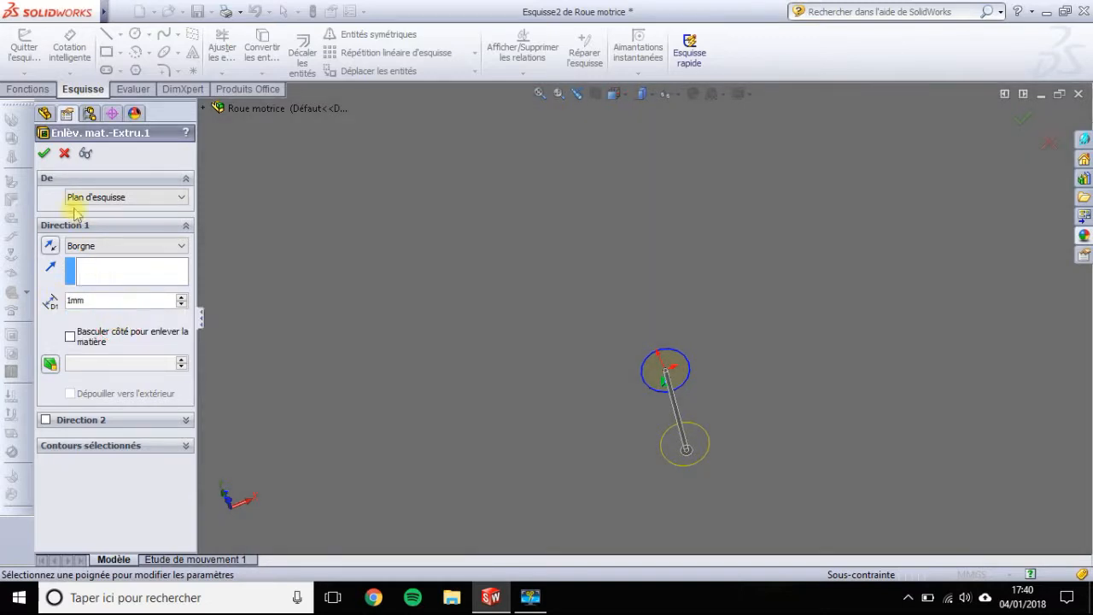
pyautogui.click(41, 153)
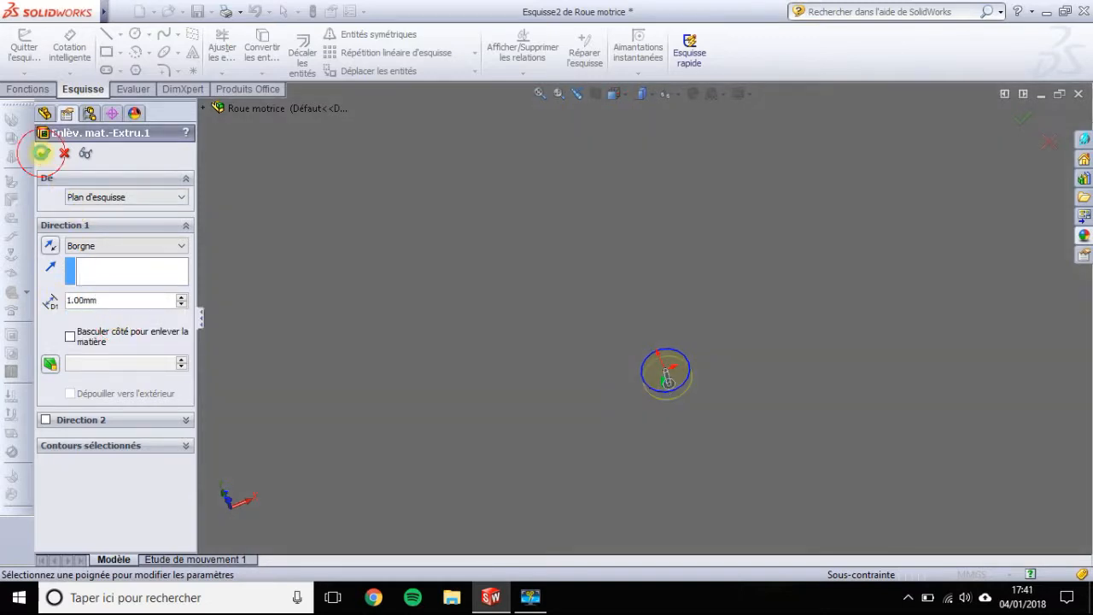
# - Create a new assembly from the Roue motrice part and place the wheel in it
pyautogui.click(711, 286)
pyautogui.moveTo(709, 282); pyautogui.dragTo(685, 268, button='middle')
pyautogui.click(540, 96)
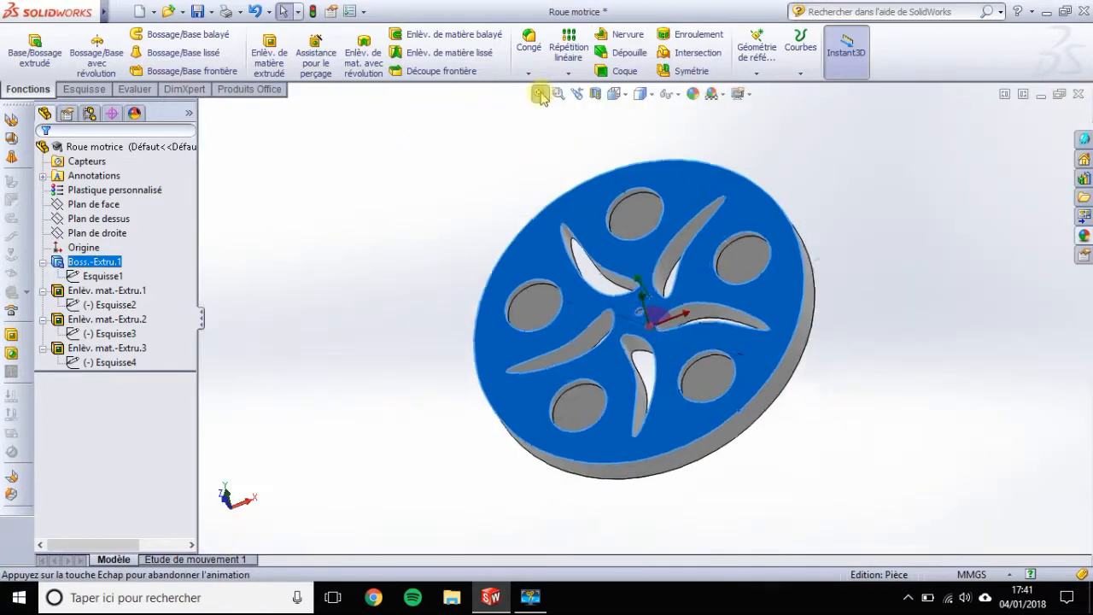
pyautogui.click(408, 177)
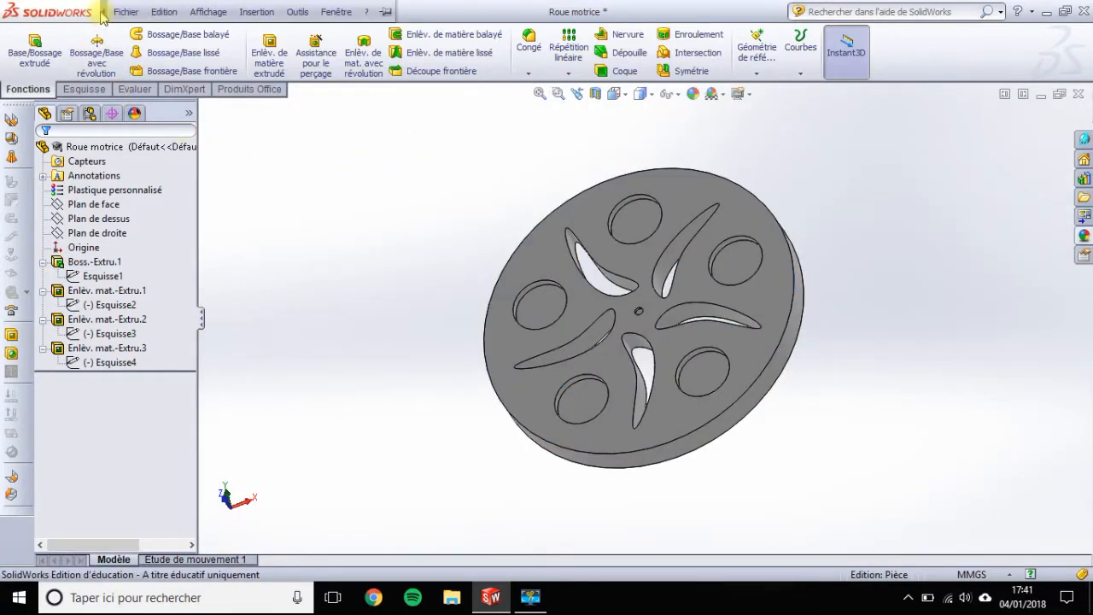
pyautogui.click(126, 11)
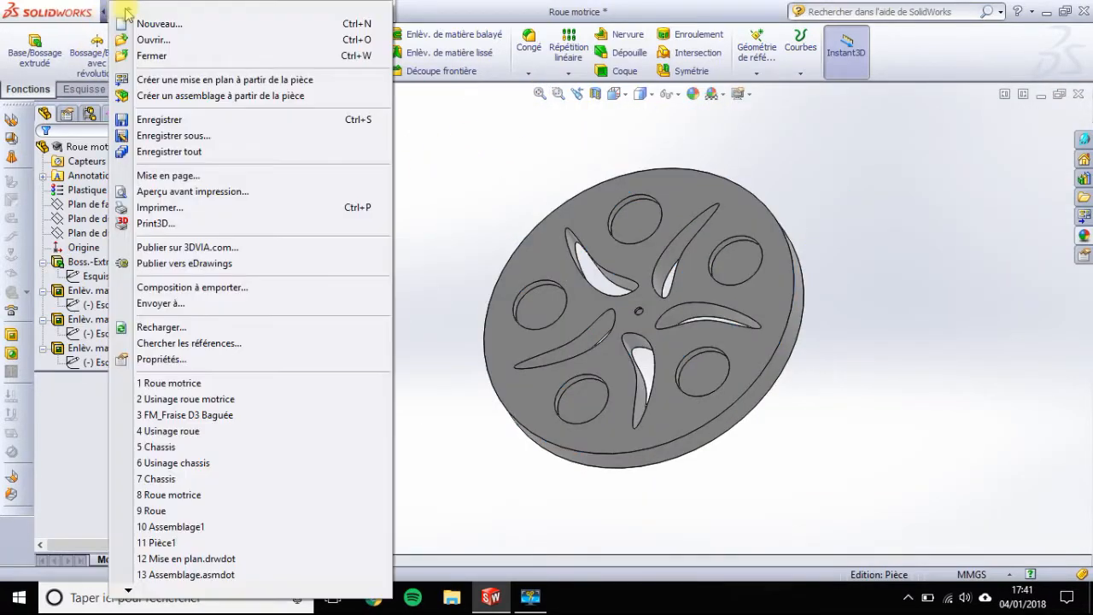
pyautogui.click(170, 99)
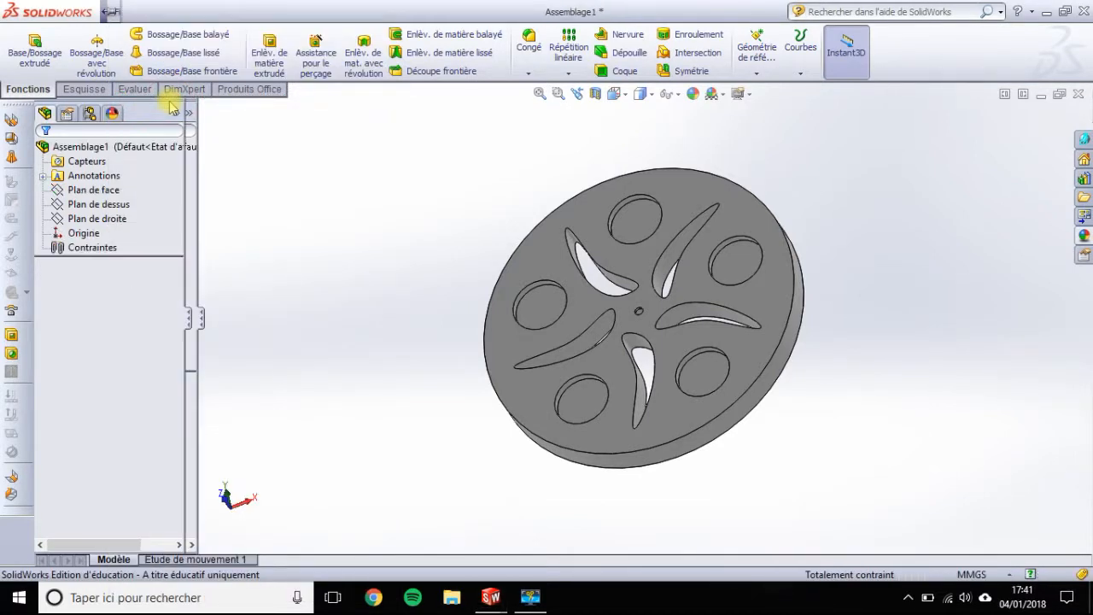
pyautogui.click(580, 316)
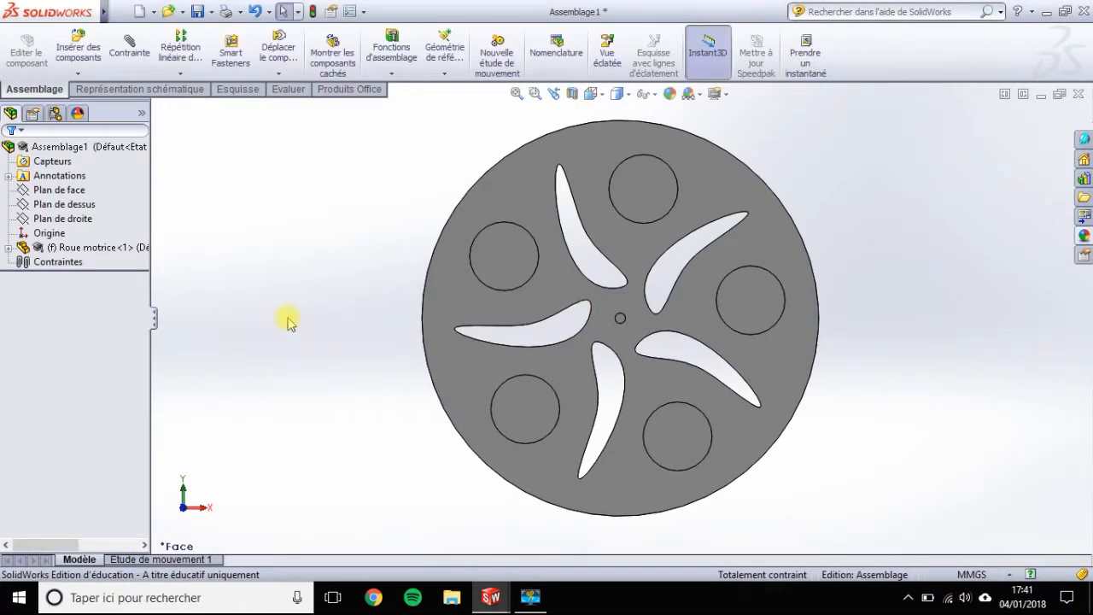
# - Save the assembly as "Usinage roue motrice" in the TutosSW folder
pyautogui.click(126, 10)
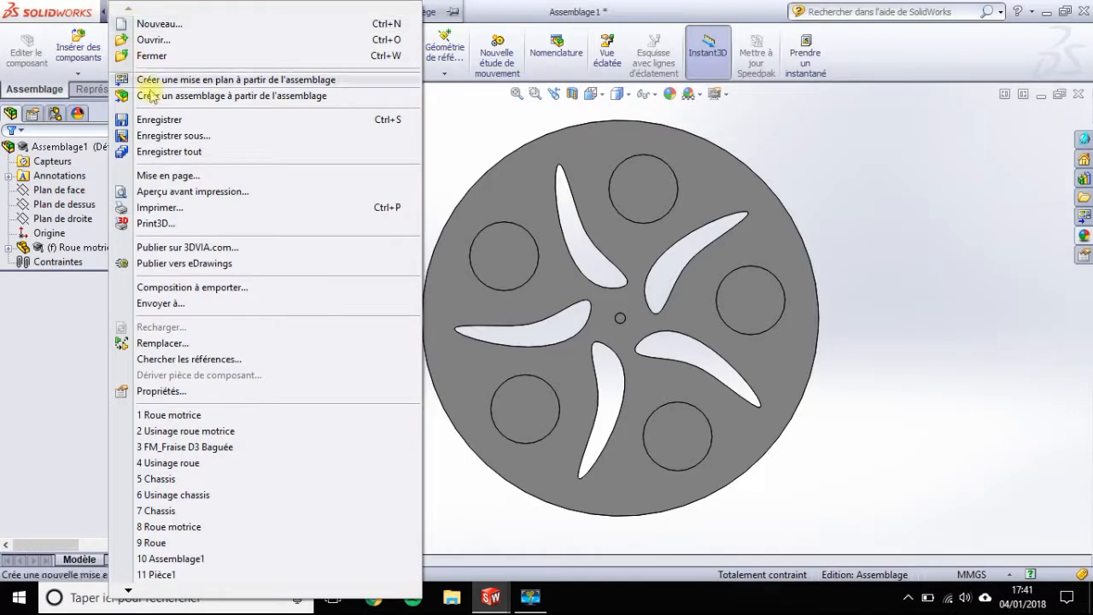
pyautogui.click(173, 135)
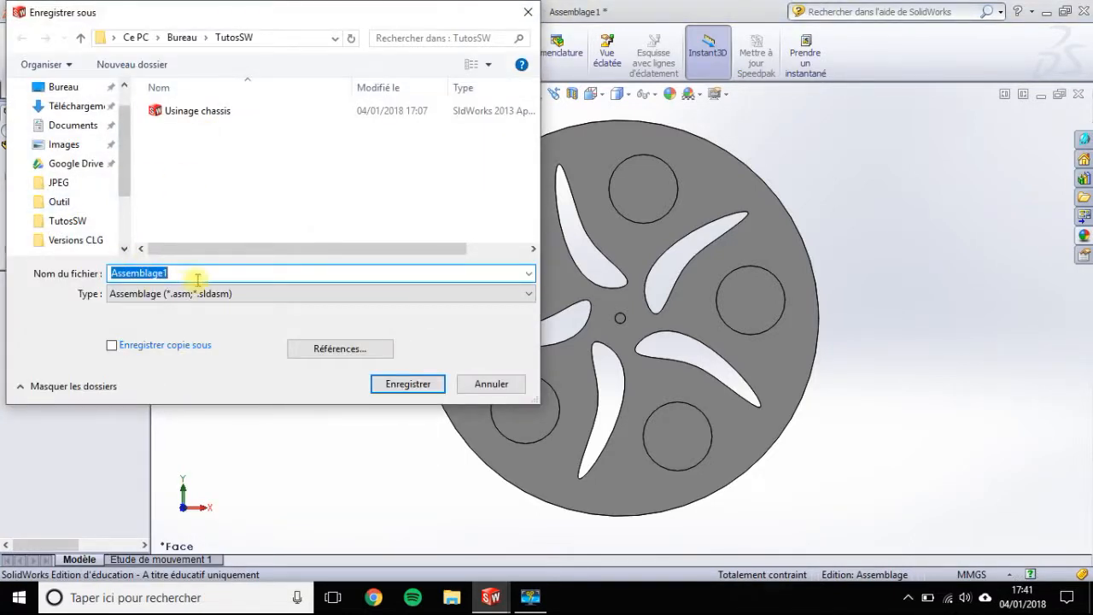
pyautogui.write('Us')
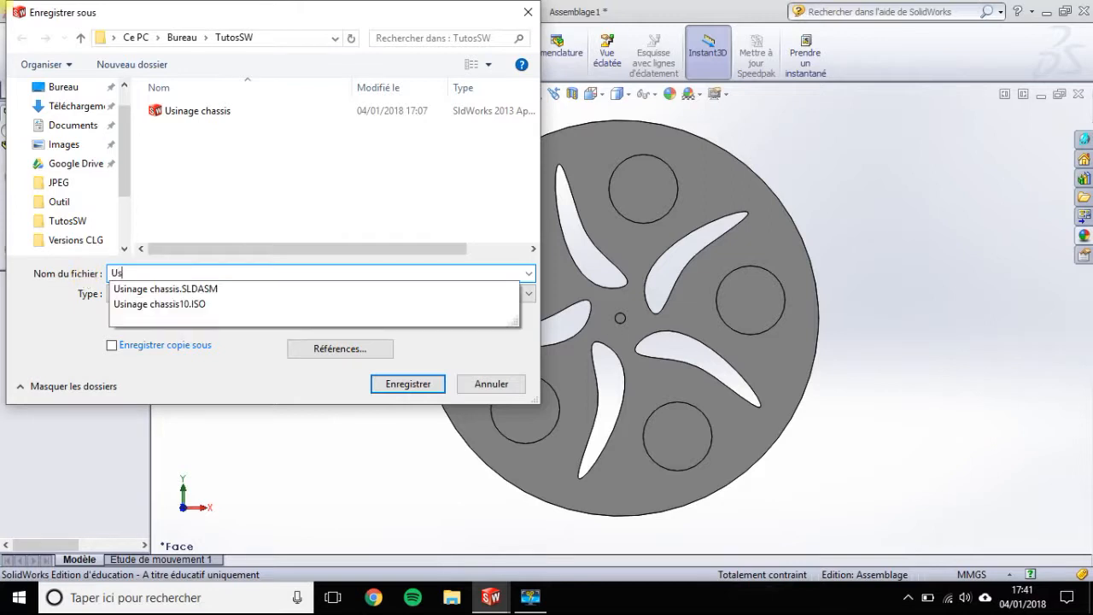
pyautogui.write('inage roue motrice')
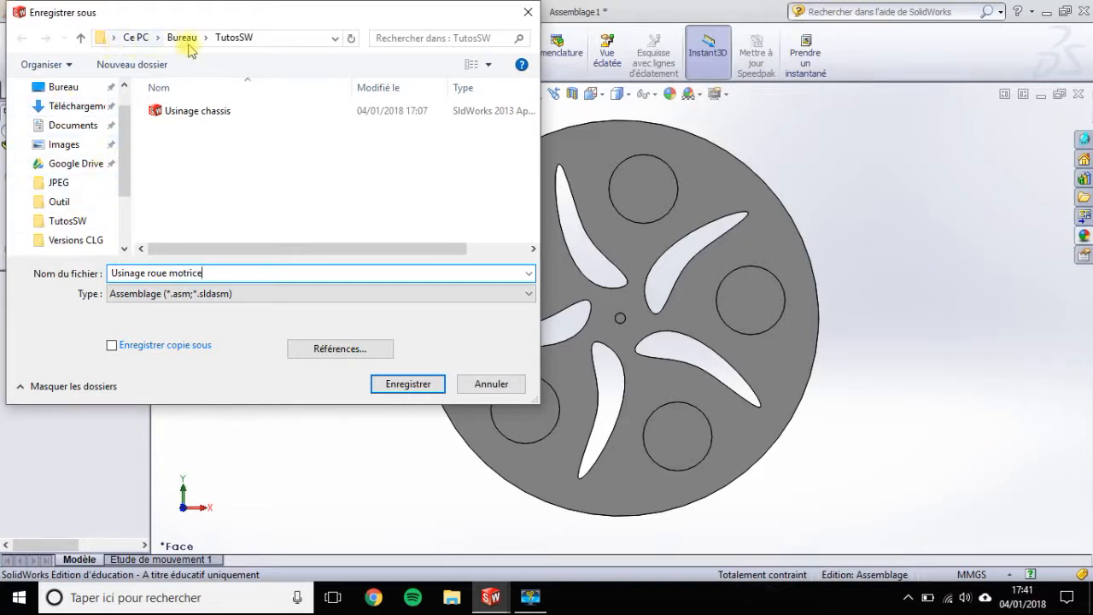
pyautogui.click(440, 386)
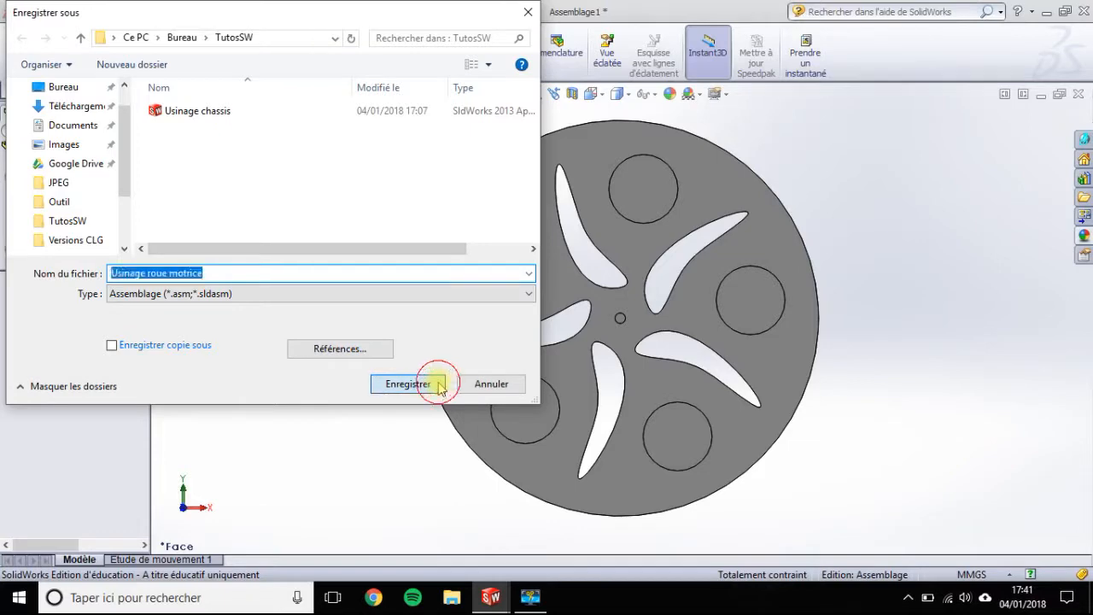
pyautogui.click(563, 332)
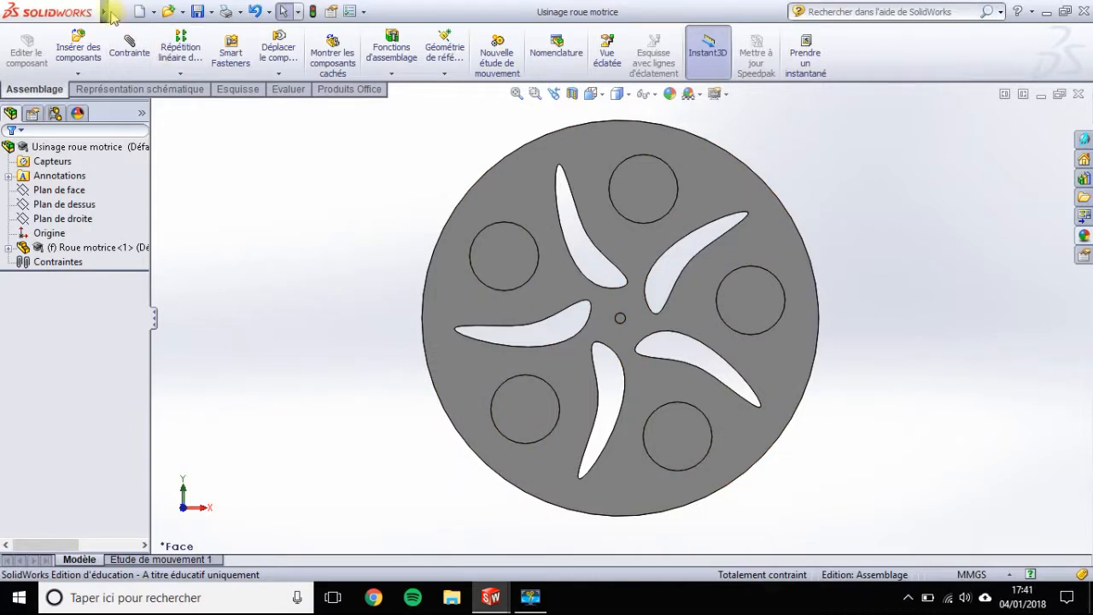
# - Start the EFICN College add-in on the Usinage roue motrice assembly and accept its initial properties
pyautogui.moveTo(103, 14)
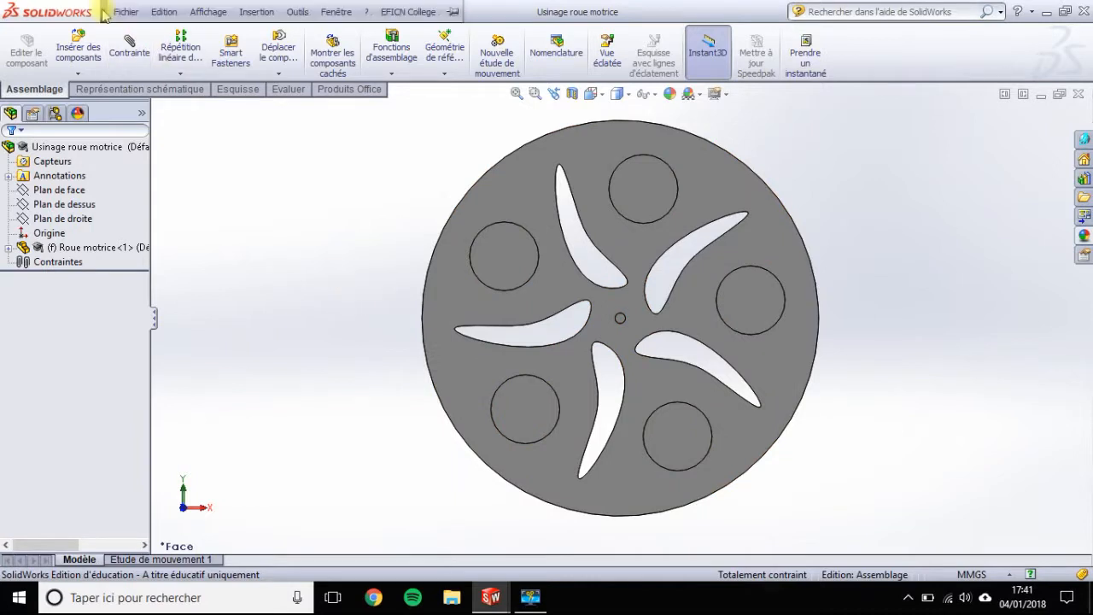
pyautogui.click(408, 12)
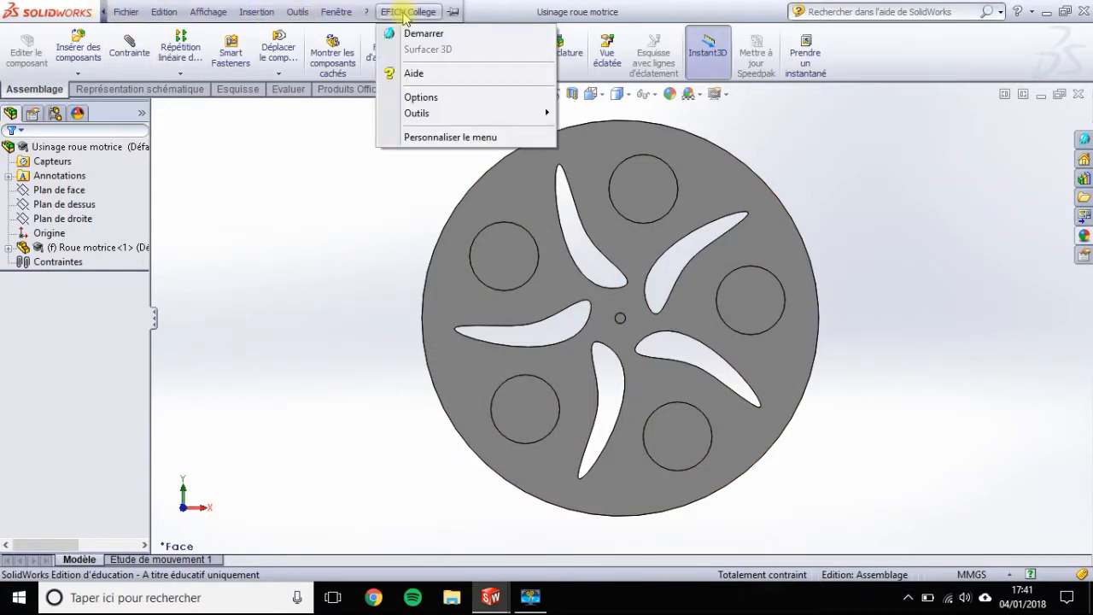
pyautogui.click(472, 37)
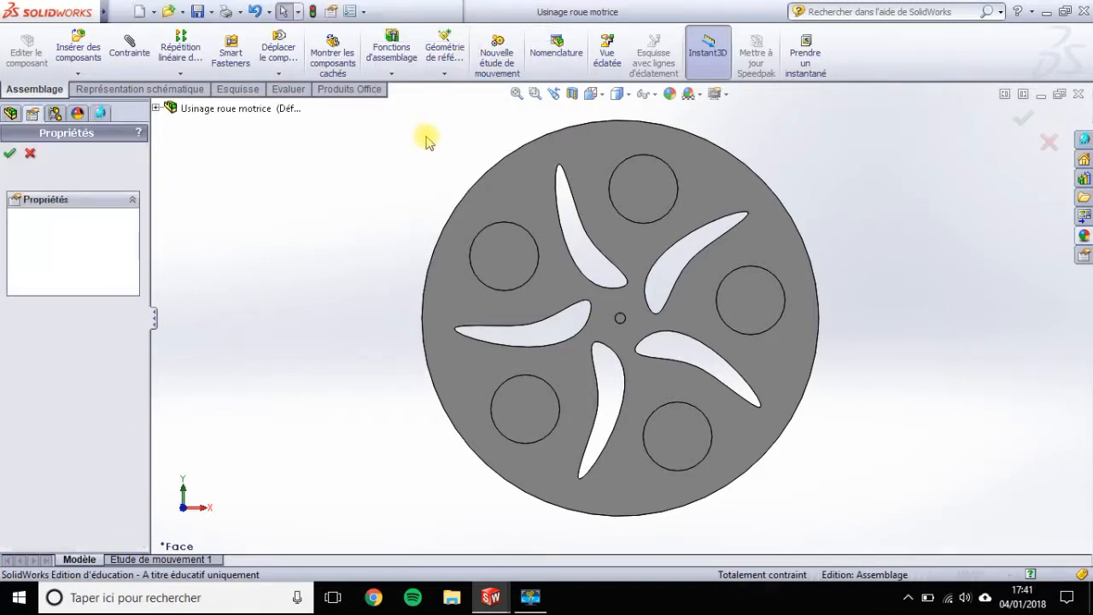
pyautogui.click(10, 157)
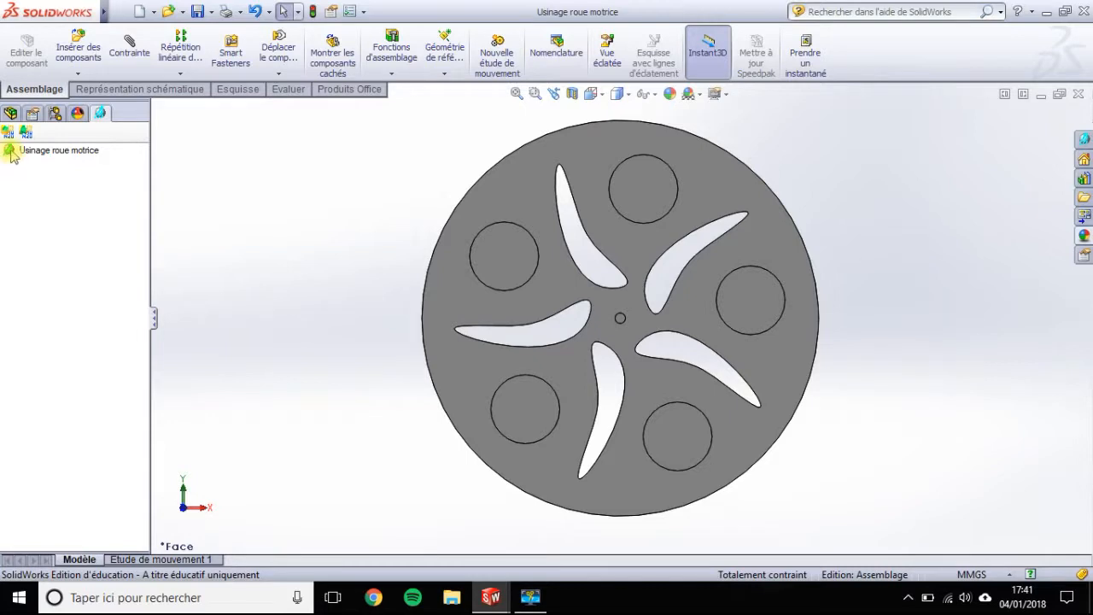
# - Create a milling phase (Phase de Fraisage) for Usinage roue motrice using the Charly 4U-T5 machine
pyautogui.click(68, 151)
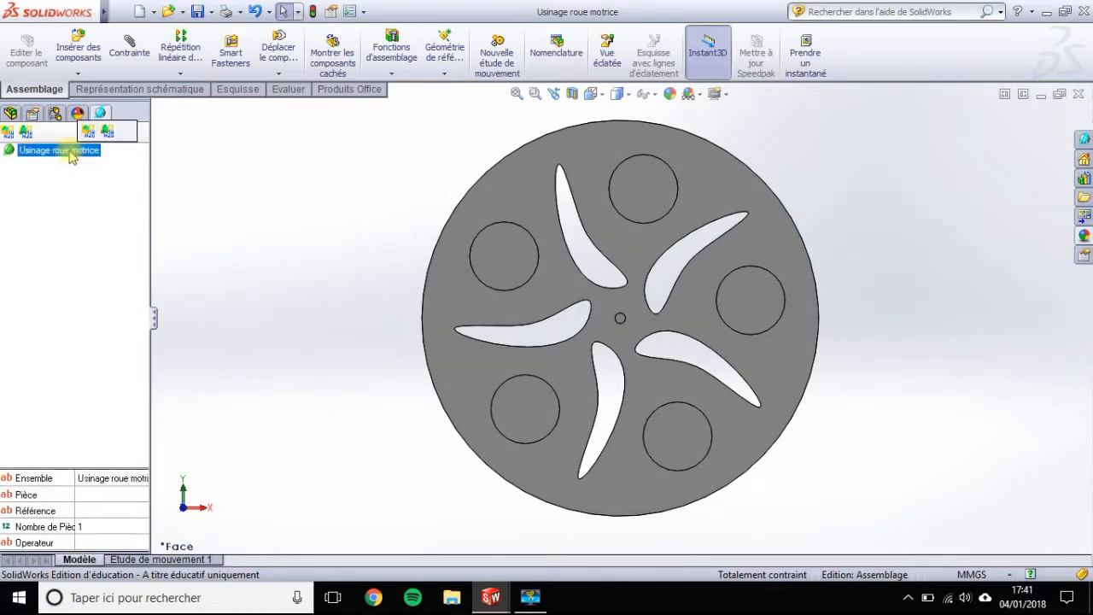
pyautogui.click(9, 132)
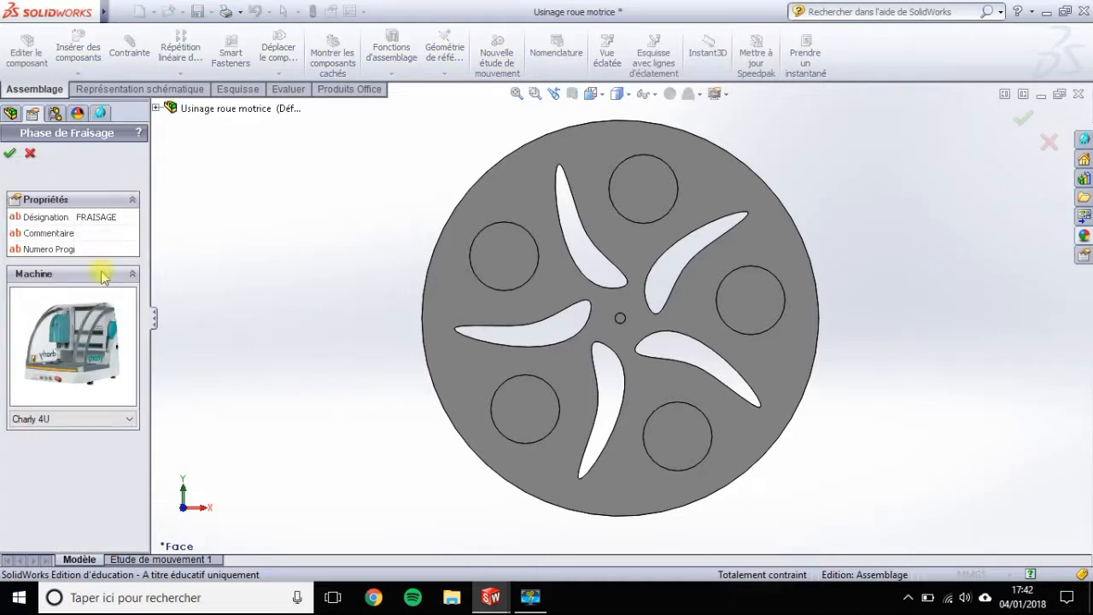
pyautogui.click(125, 418)
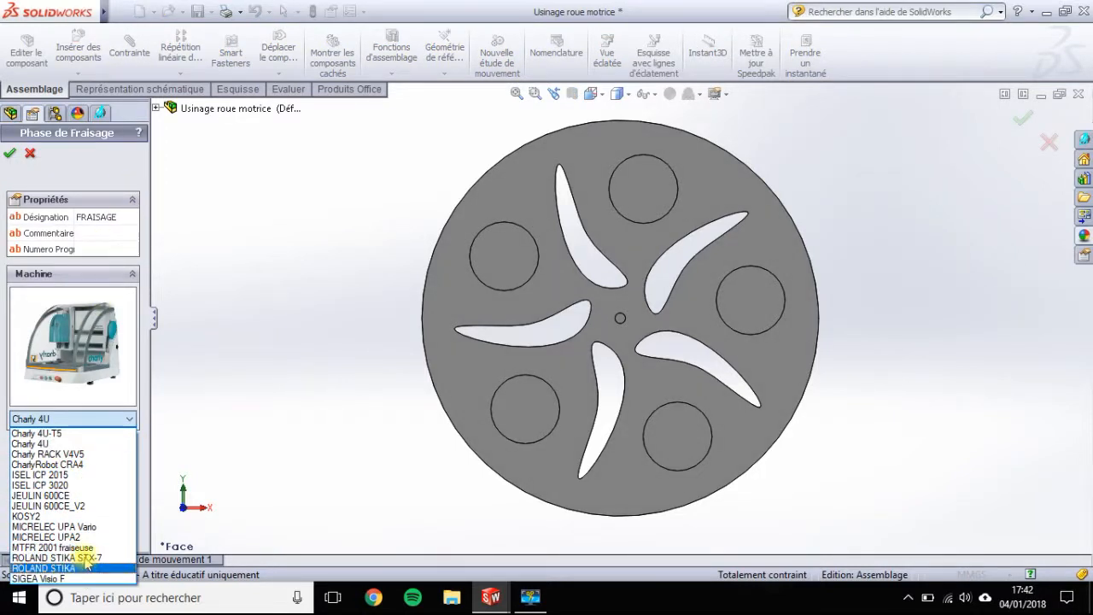
pyautogui.click(54, 434)
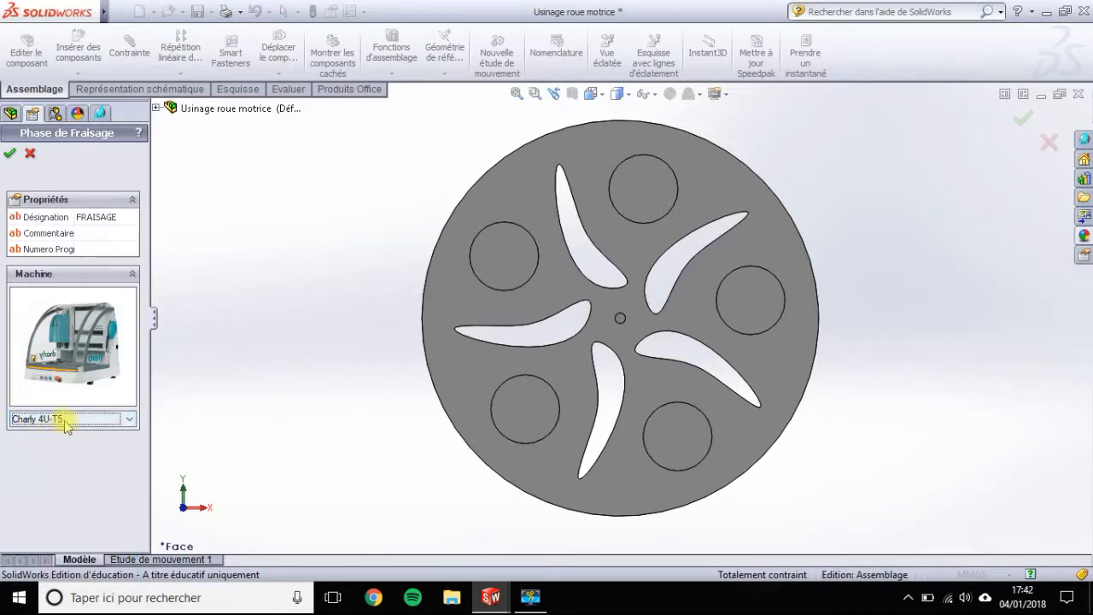
pyautogui.click(10, 154)
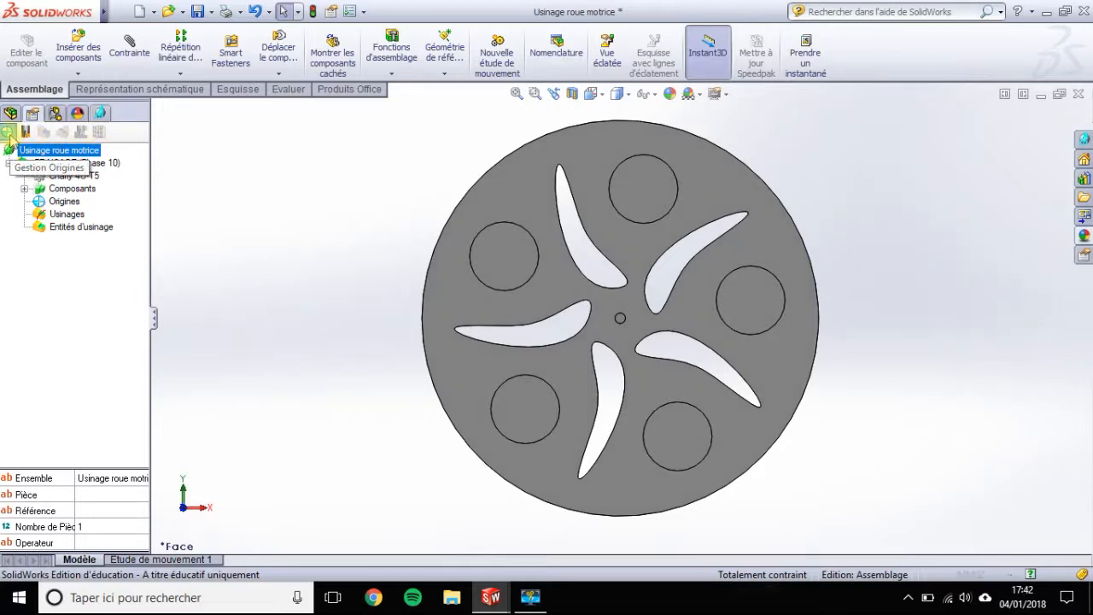
# - Start the origin setup (Mise En Position) and choose the Roue motrice wheel as the component to position
pyautogui.click(7, 132)
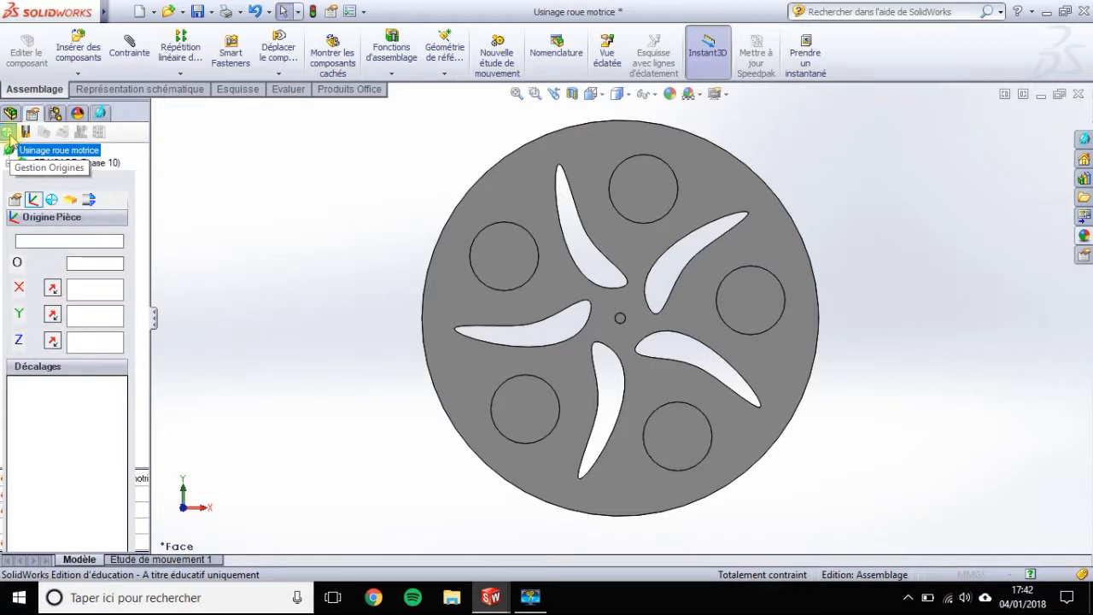
pyautogui.click(57, 242)
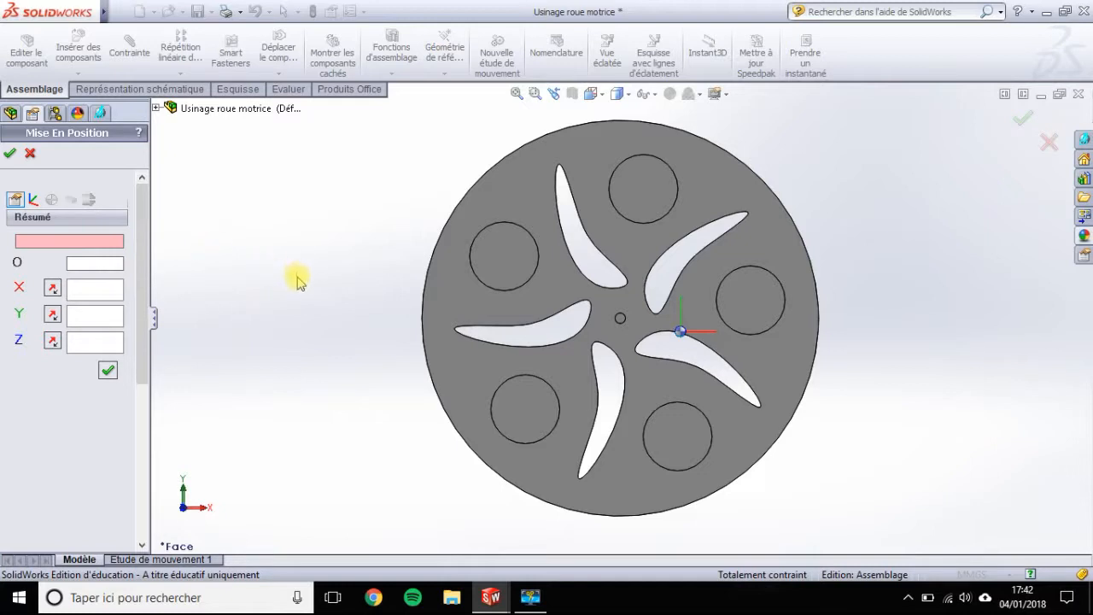
pyautogui.click(460, 295)
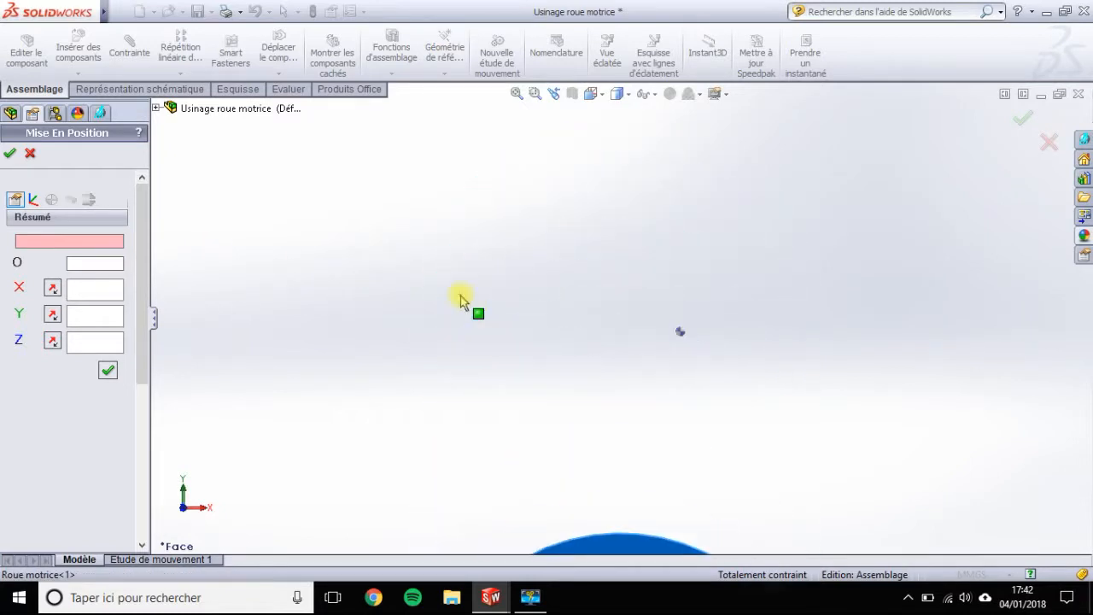
pyautogui.click(517, 95)
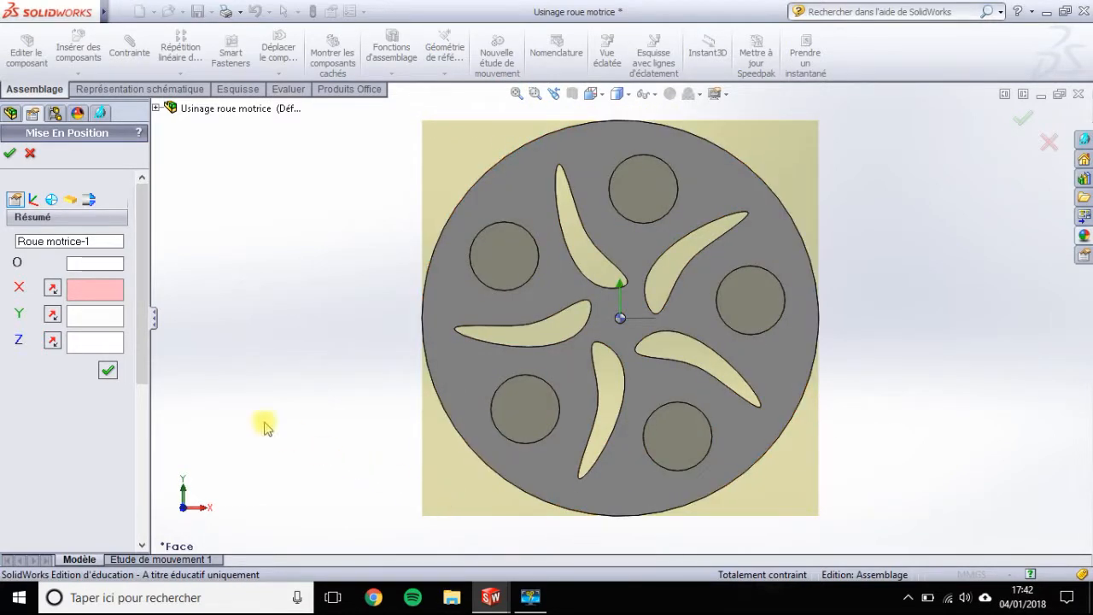
# - Place program origin OP0 at the lower-left corner of the wheel's rectangular stock
pyautogui.click(34, 199)
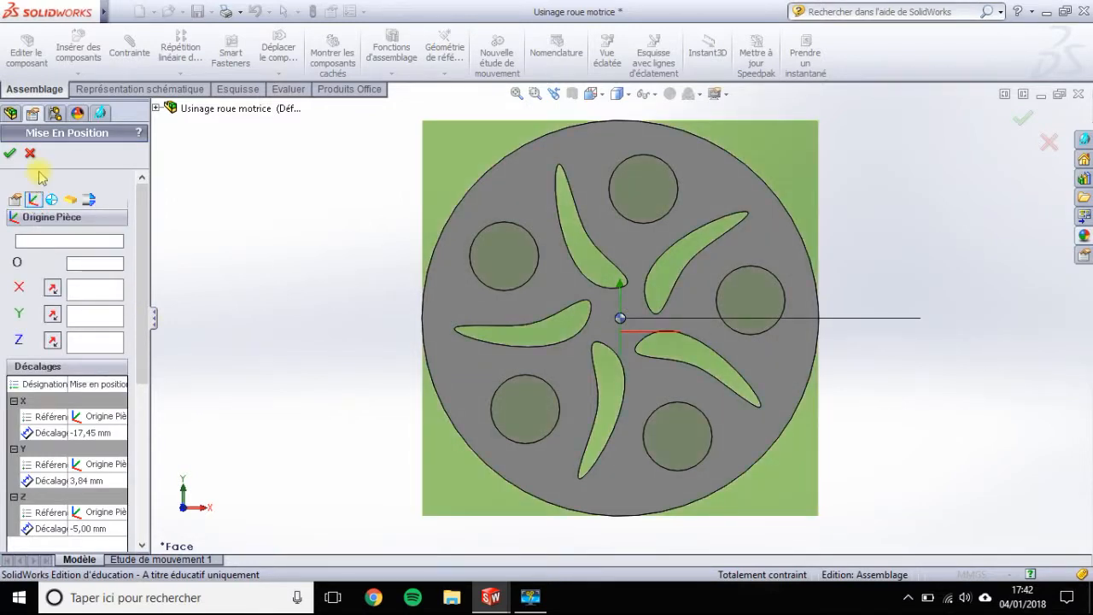
pyautogui.click(52, 199)
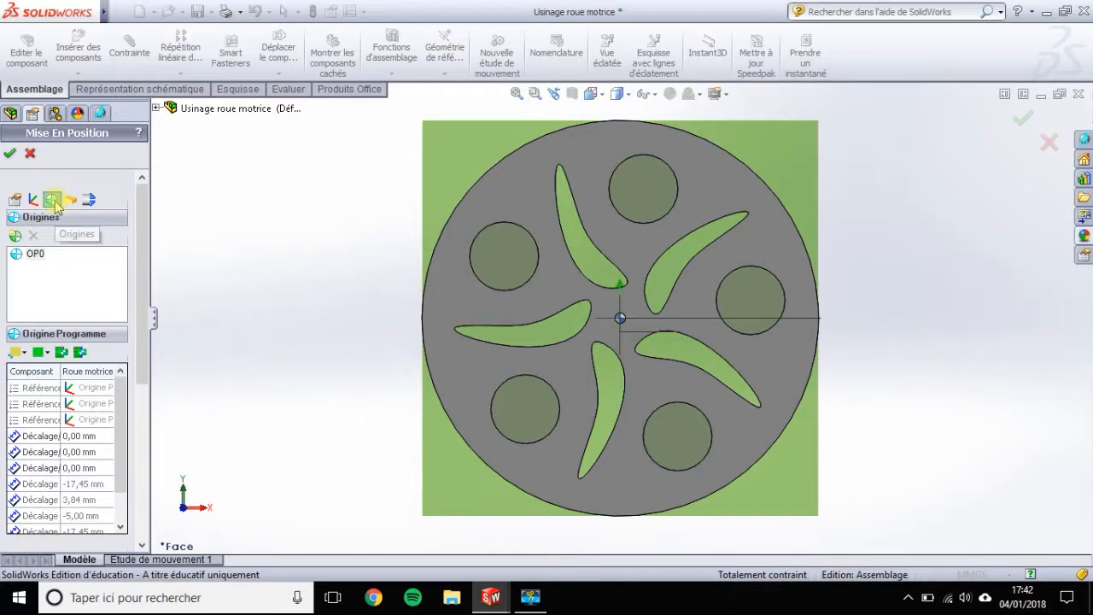
pyautogui.click(21, 357)
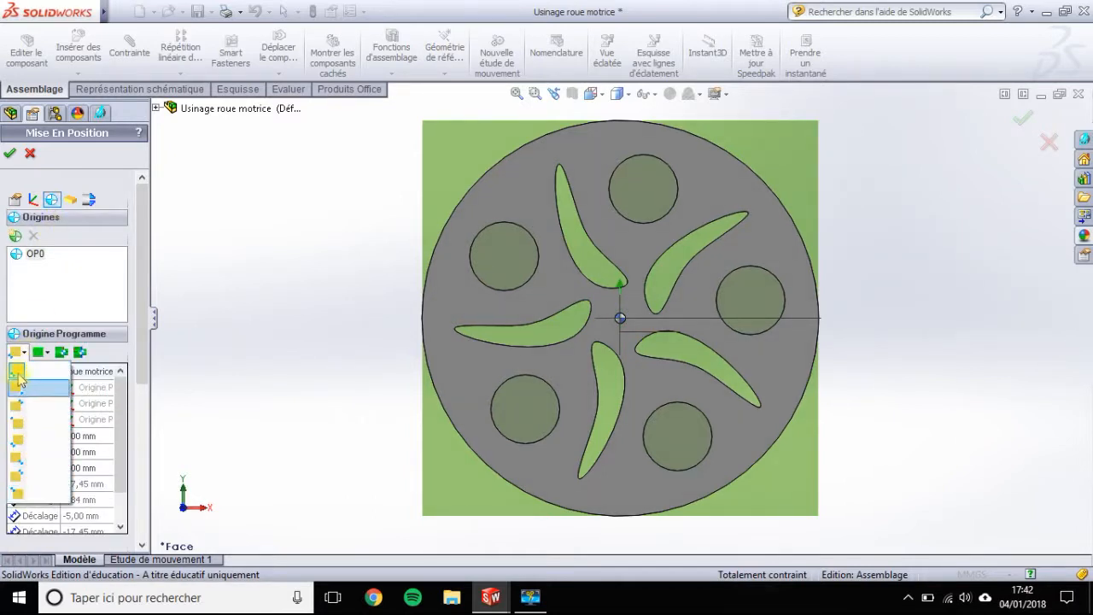
pyautogui.click(38, 374)
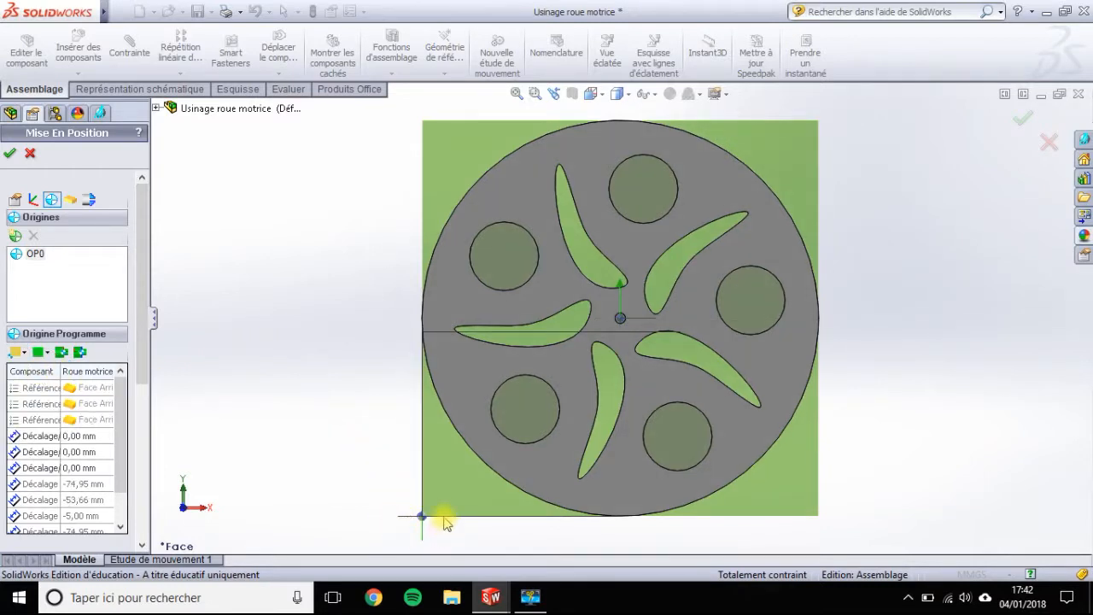
# - Set the raw stock's X and Y dimensions to 120 mm each and validate the positioning
pyautogui.click(70, 198)
pyautogui.scroll(3, 622, 337)
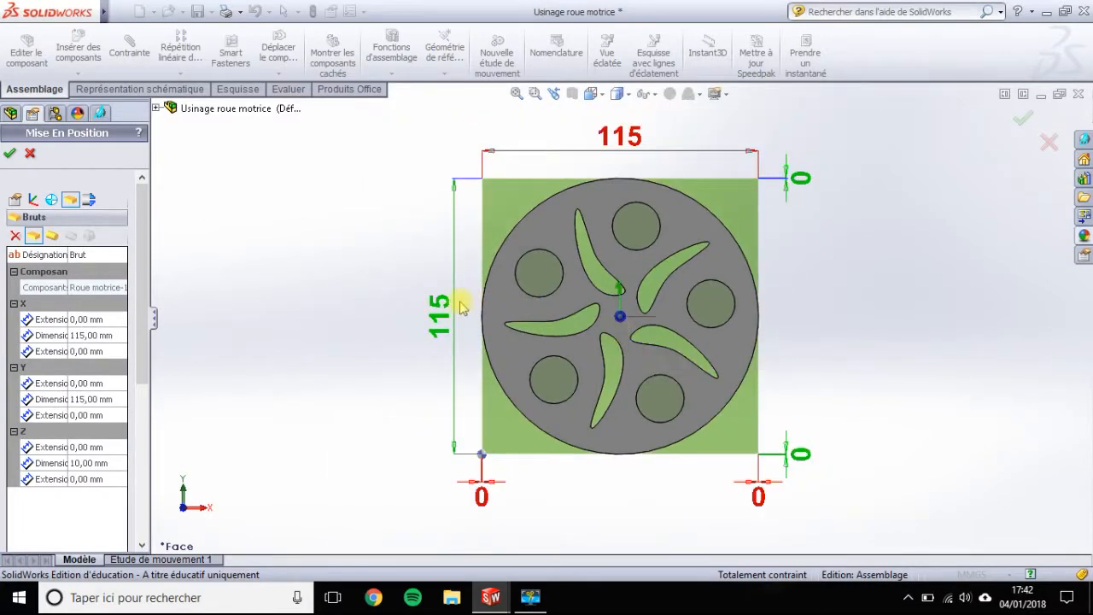
pyautogui.doubleClick(433, 317)
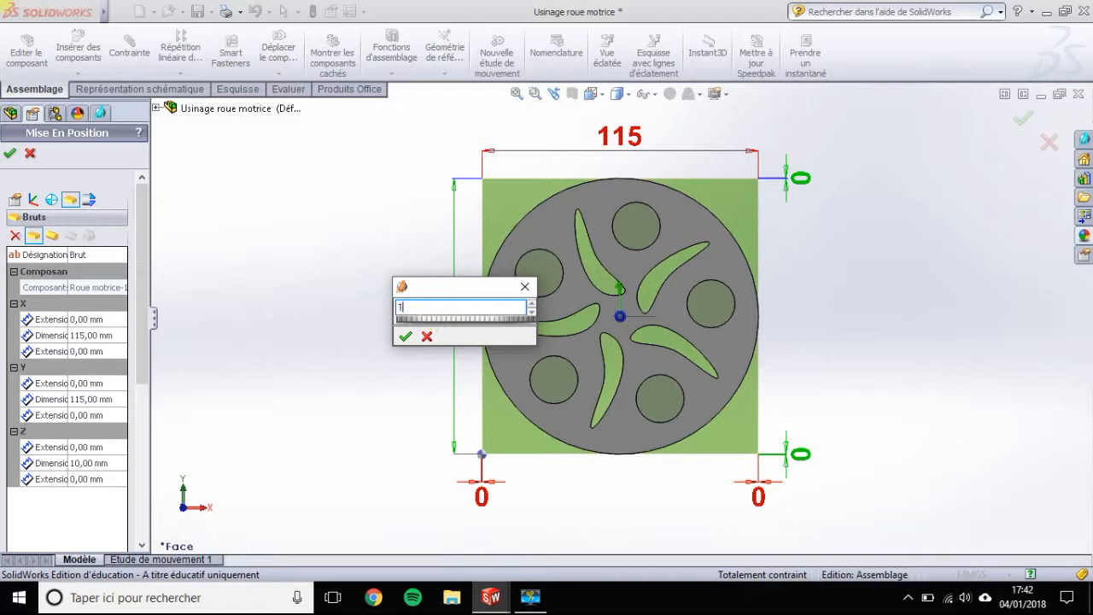
pyautogui.write('120')
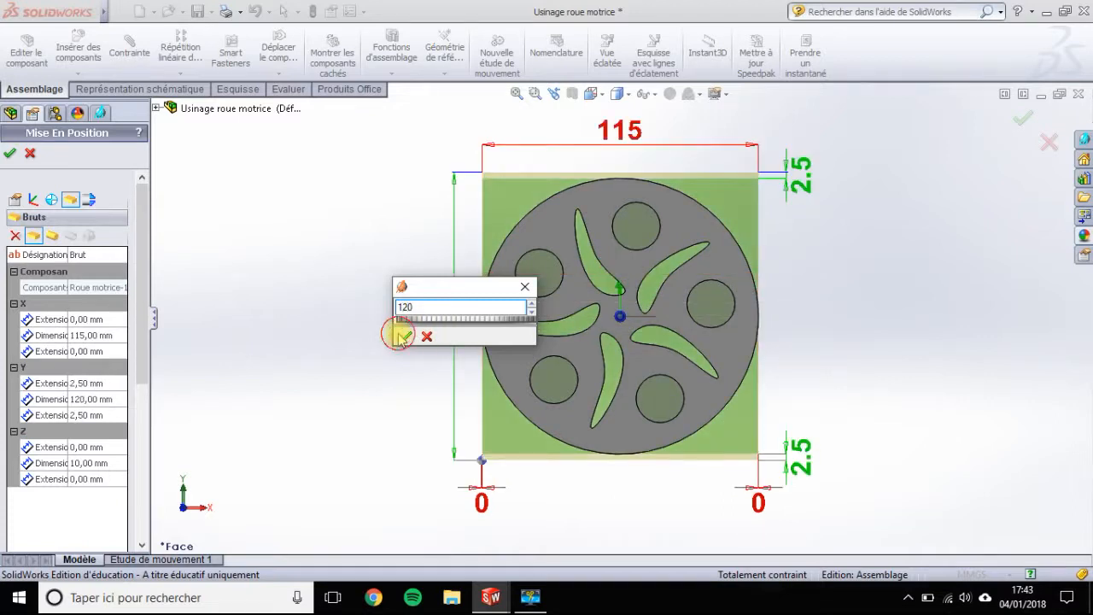
pyautogui.click(401, 336)
pyautogui.doubleClick(629, 129)
pyautogui.write('120')
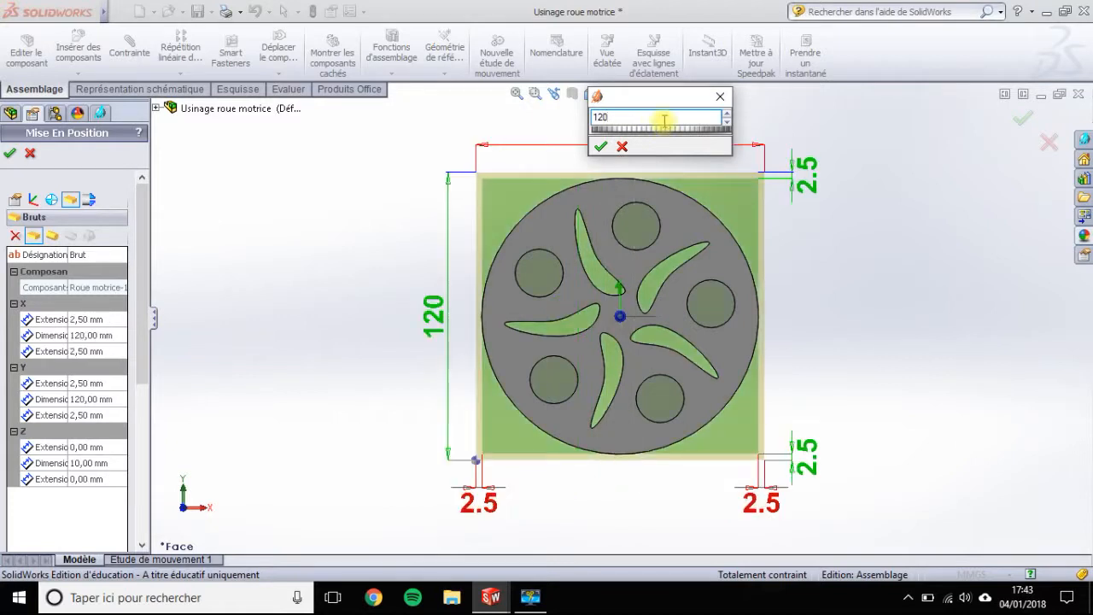
pyautogui.click(600, 146)
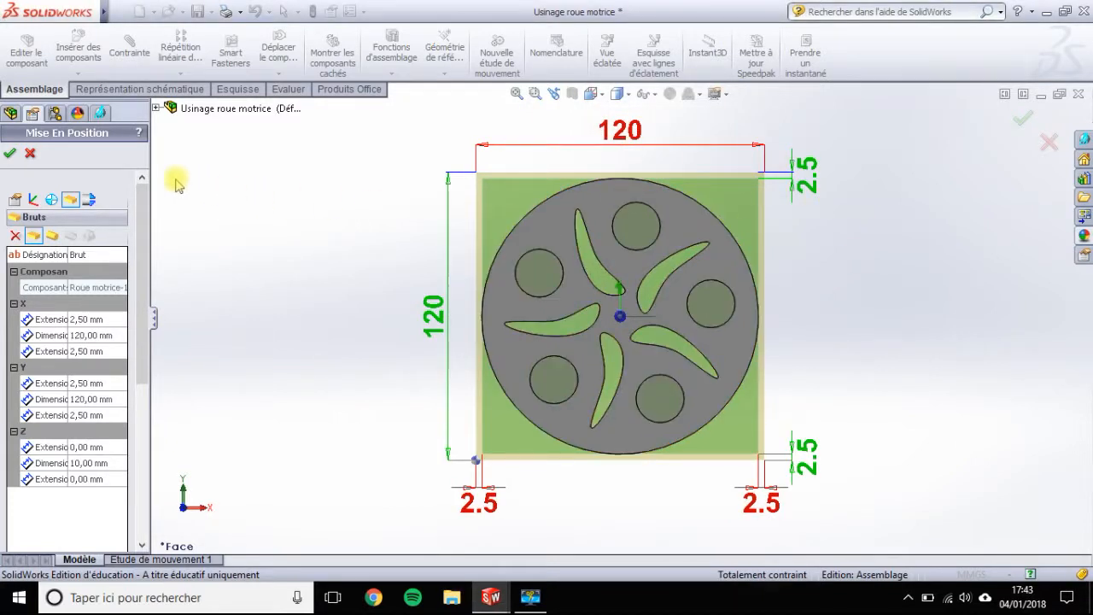
pyautogui.click(11, 154)
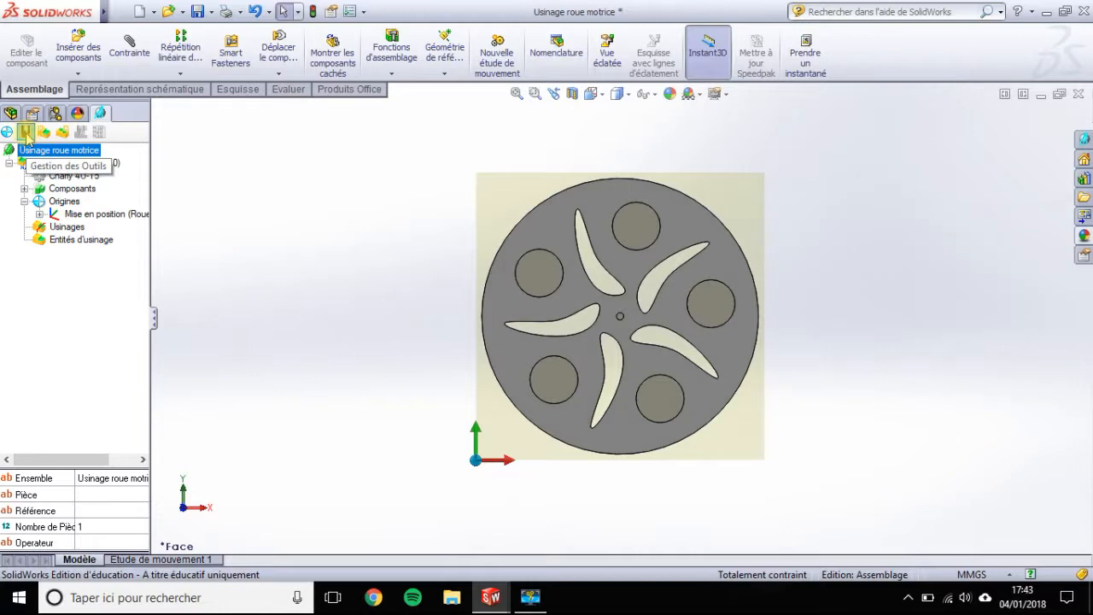
# - Look up the Fraise d=3 baguée cutter under Fraise à Rainurer Monobloc in the tool library, and close the tool manager
pyautogui.click(25, 133)
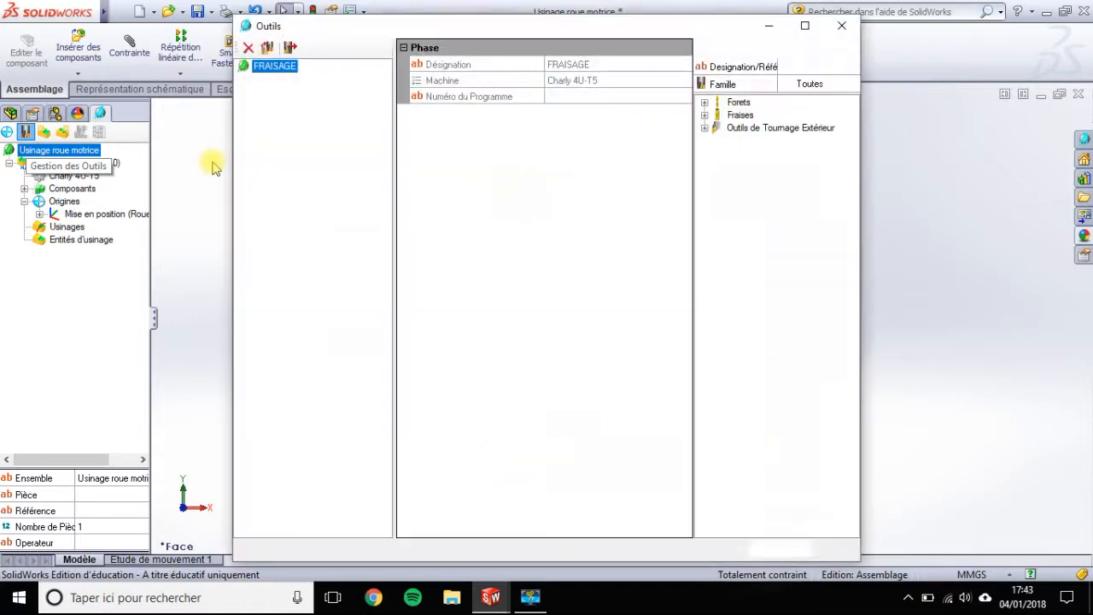
pyautogui.click(704, 114)
pyautogui.click(713, 140)
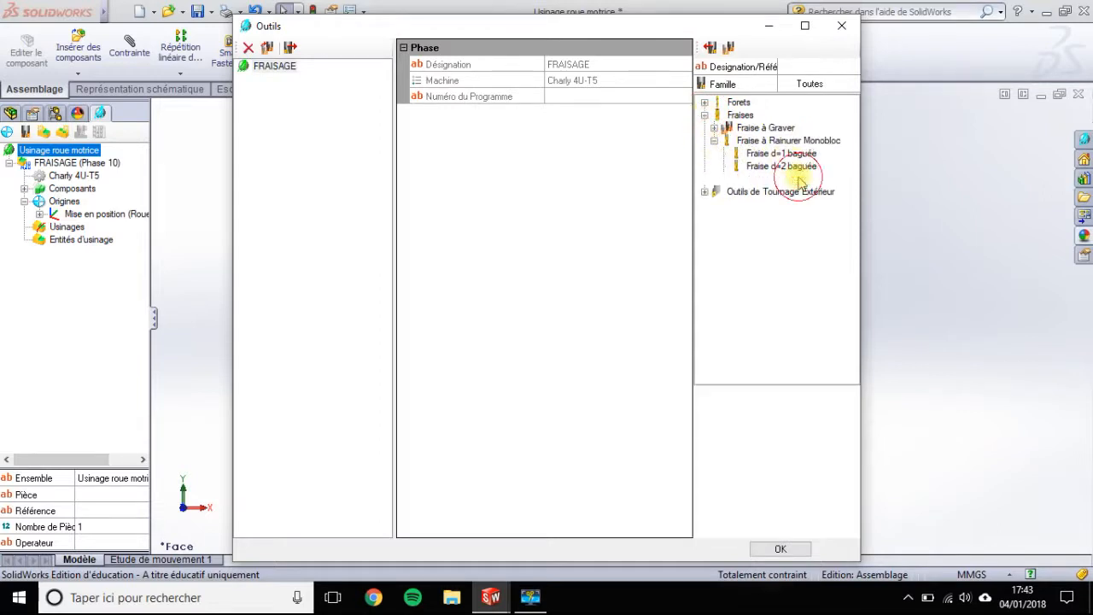
pyautogui.click(794, 179)
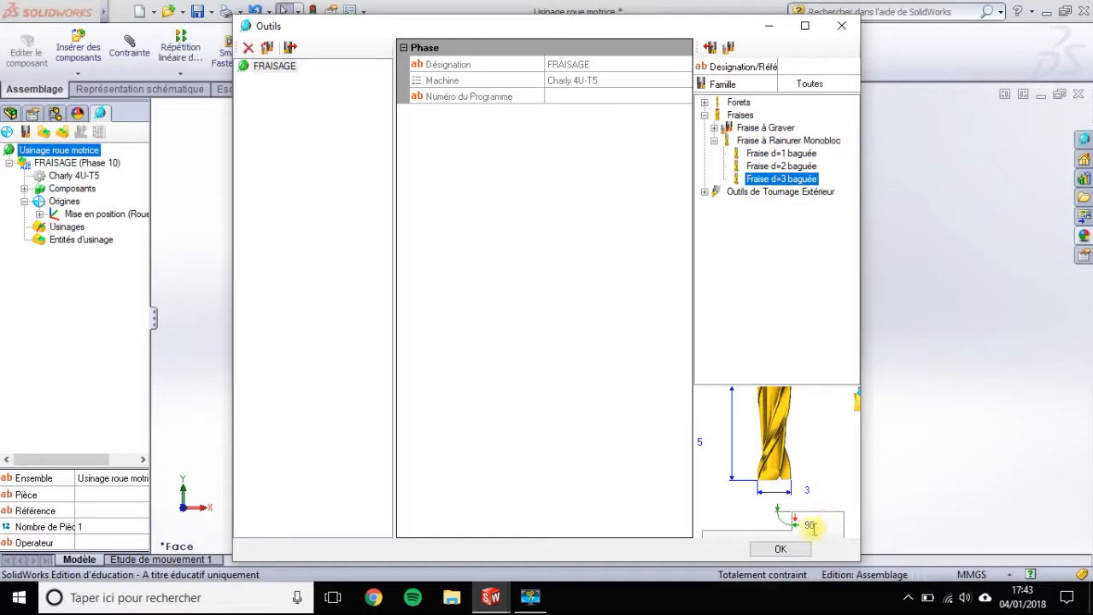
pyautogui.click(799, 551)
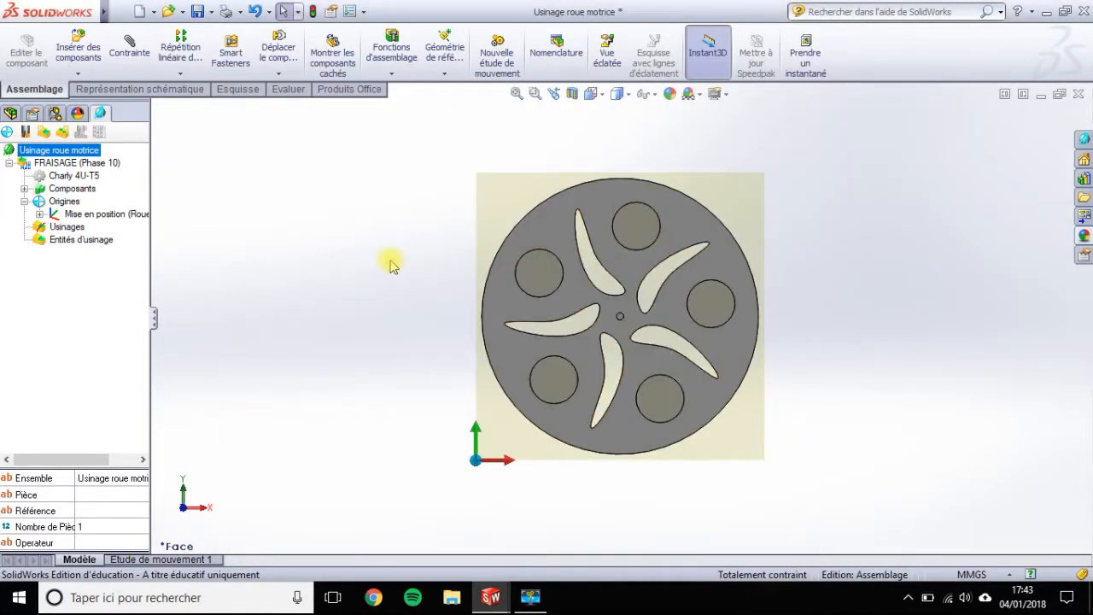
# - Select the inner wall faces of all five curved cutouts in the wheel
pyautogui.moveTo(415, 265); pyautogui.dragTo(419, 123, button='middle')
pyautogui.click(535, 93)
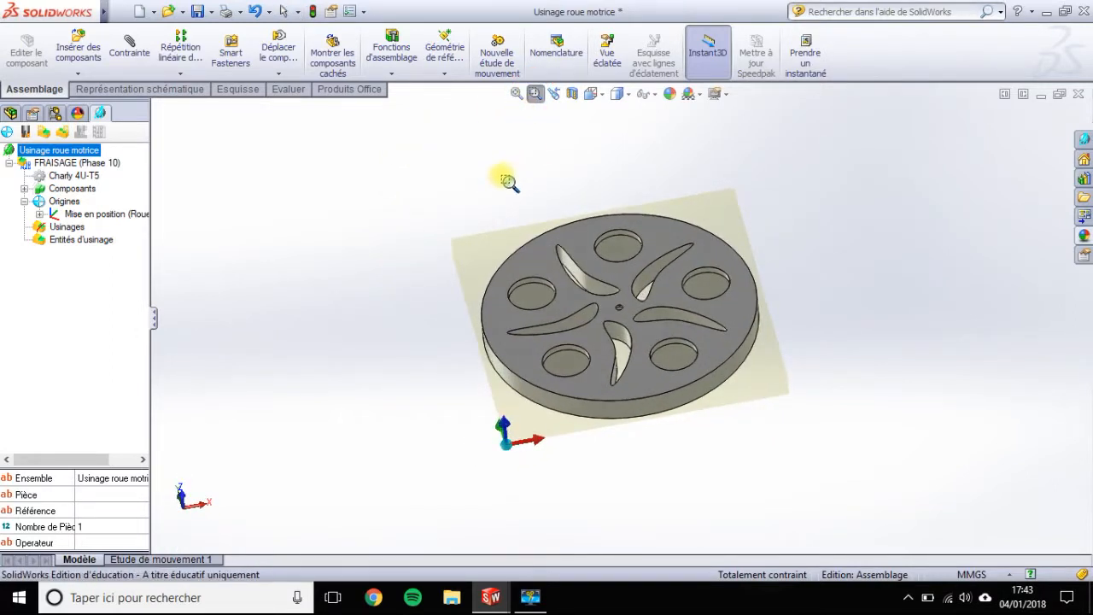
pyautogui.moveTo(470, 183); pyautogui.dragTo(781, 442)
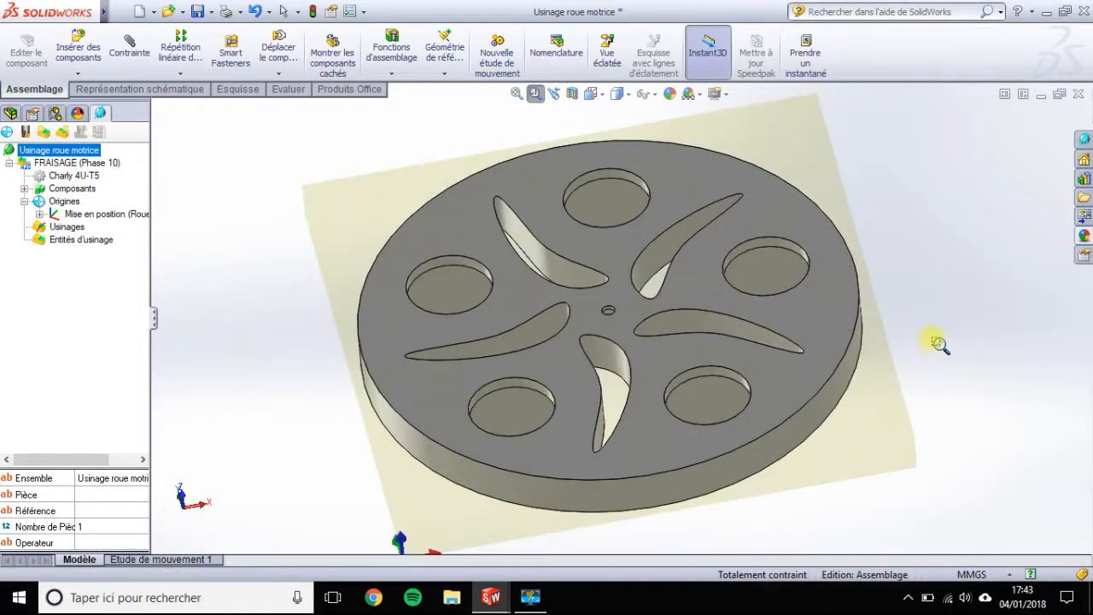
pyautogui.press('Escape')
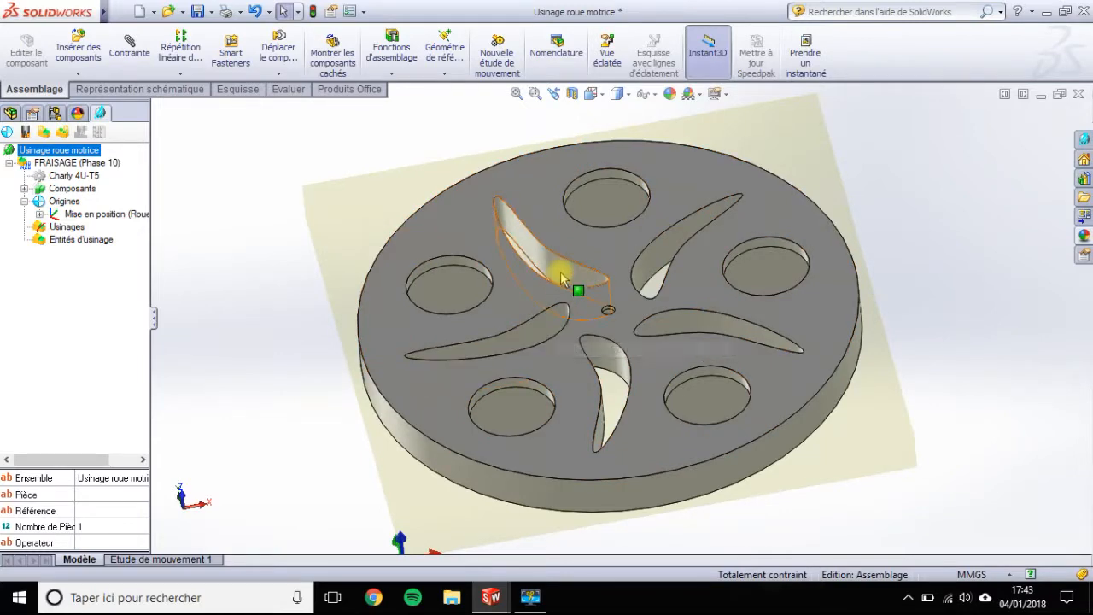
pyautogui.click(553, 324)
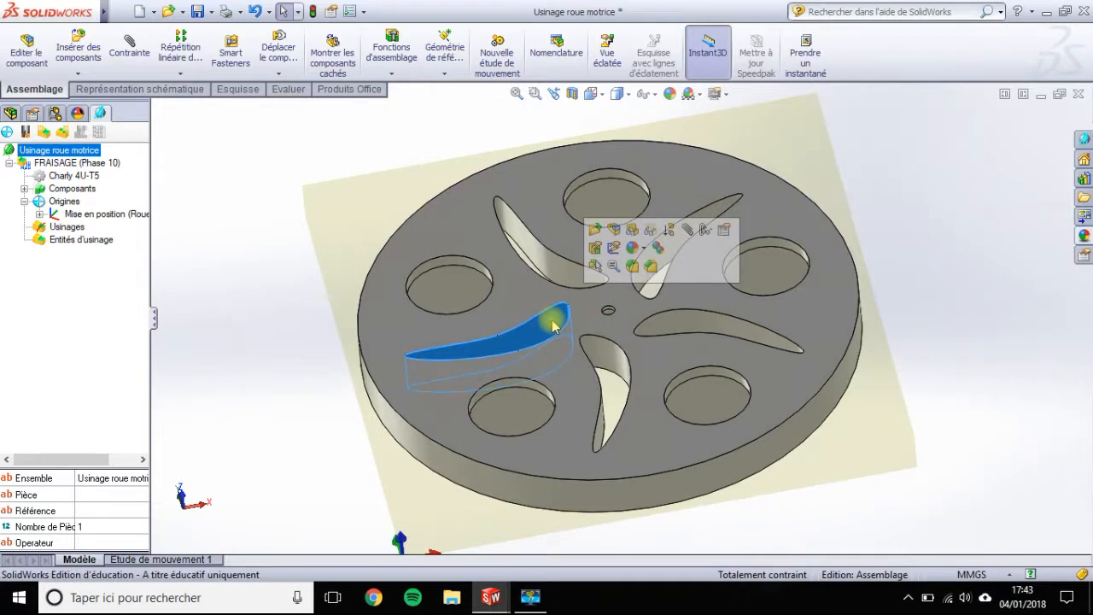
pyautogui.keyDown('ctrl'); pyautogui.click(553, 274); pyautogui.keyUp('ctrl')
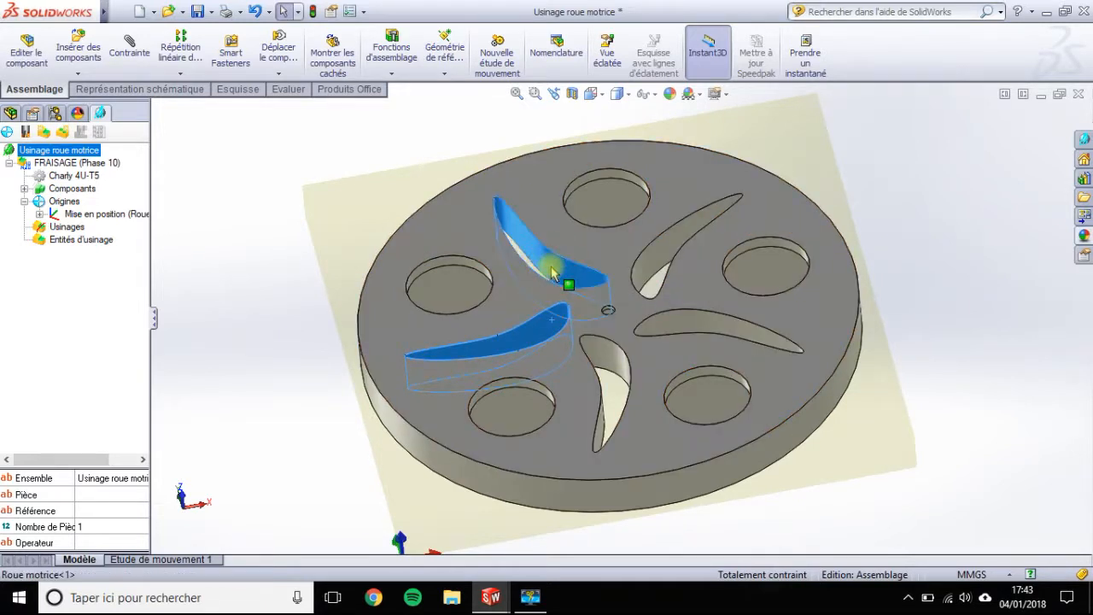
pyautogui.keyDown('ctrl'); pyautogui.click(648, 256); pyautogui.keyUp('ctrl')
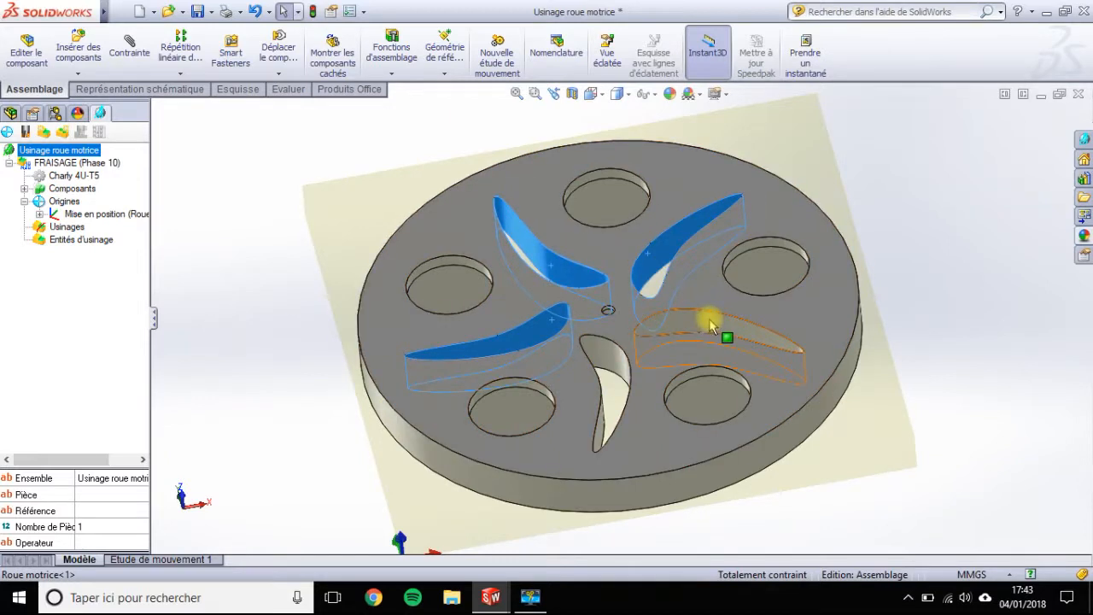
pyautogui.keyDown('ctrl'); pyautogui.click(708, 324); pyautogui.keyUp('ctrl')
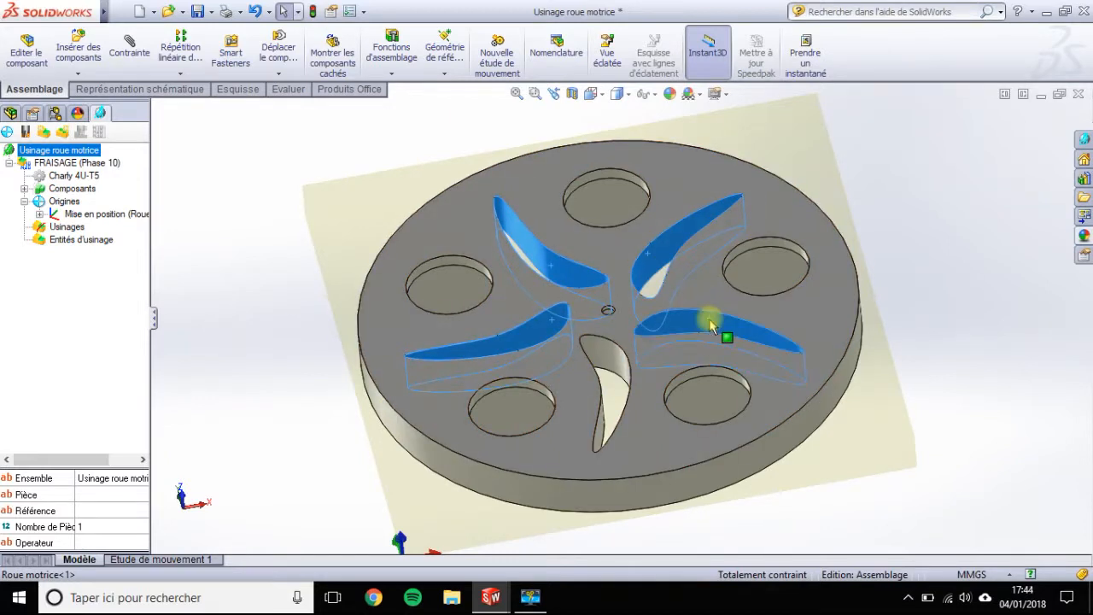
pyautogui.keyDown('ctrl'); pyautogui.click(621, 363); pyautogui.keyUp('ctrl')
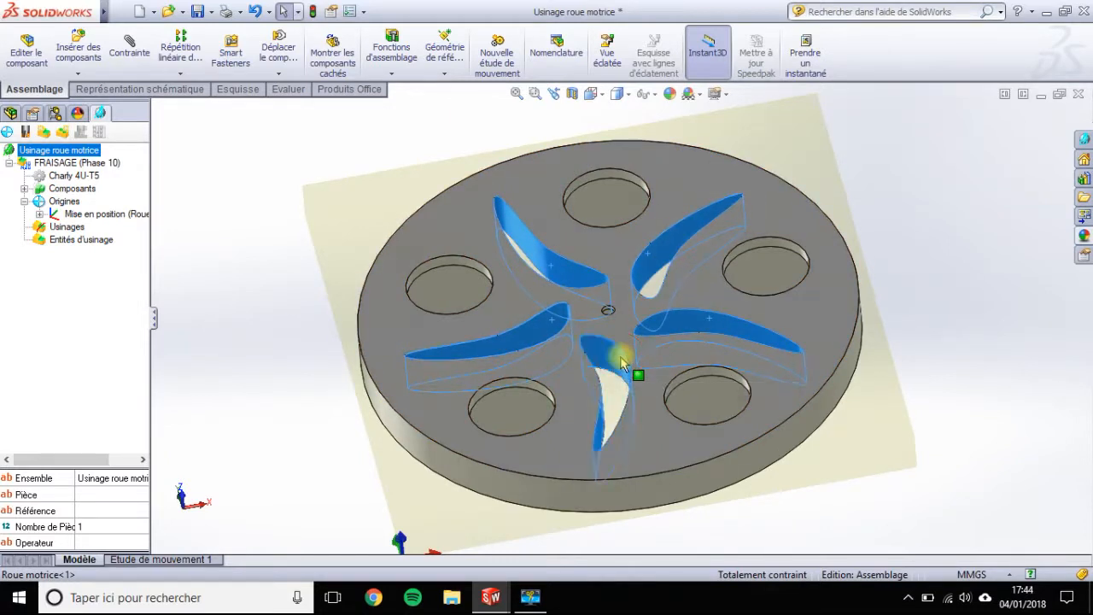
# - Create a milling entity from the selected cutouts with the library's Contourner Profil, and open its Contourner operation under Fraise d=3 baguée
pyautogui.click(45, 133)
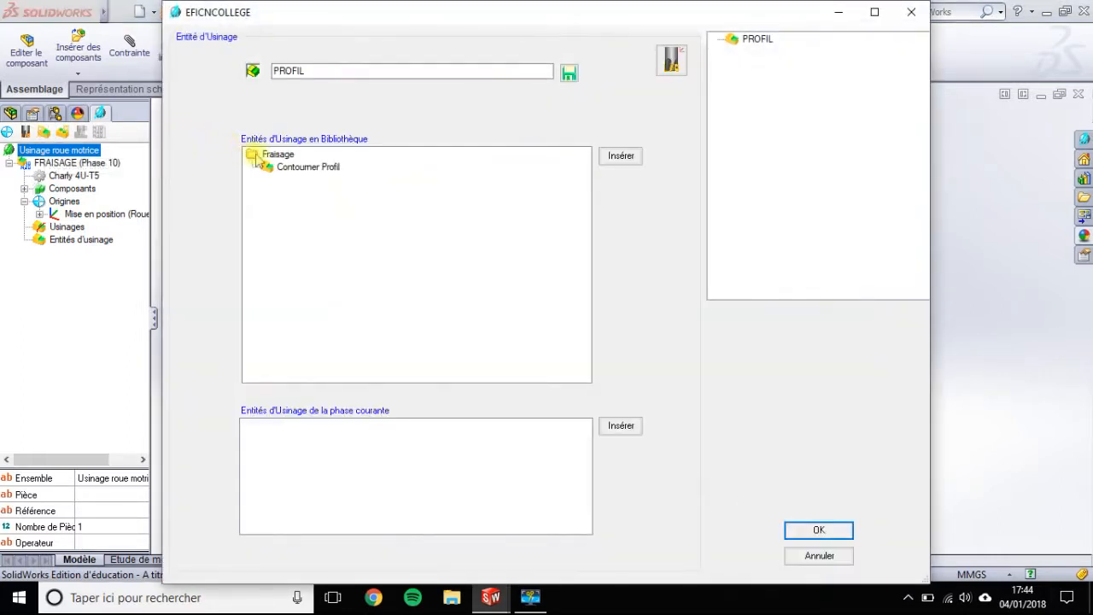
pyautogui.click(286, 167)
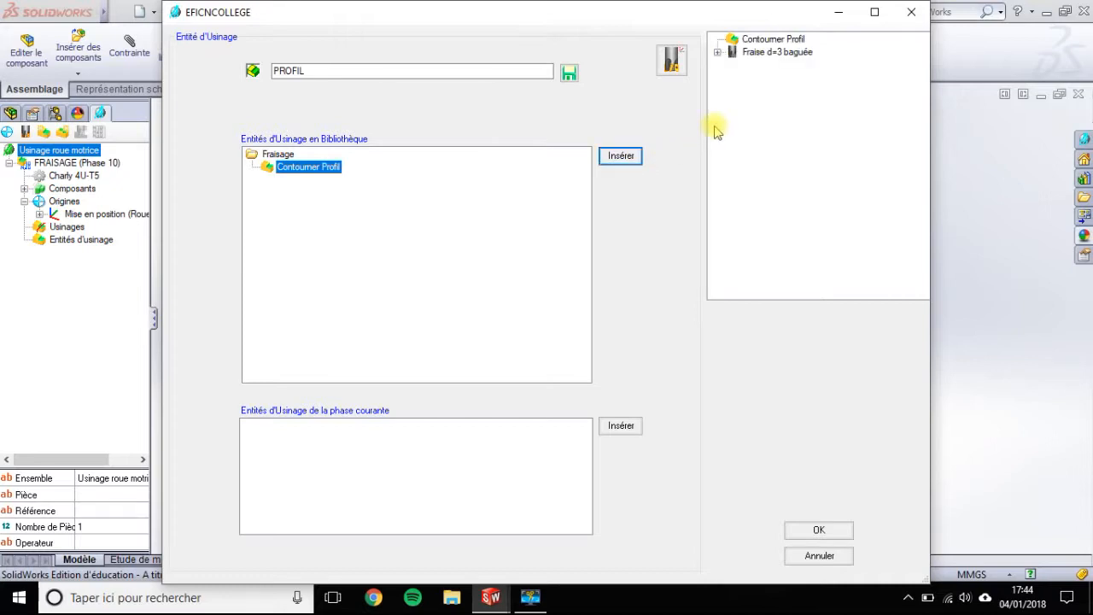
pyautogui.click(717, 51)
pyautogui.click(749, 66)
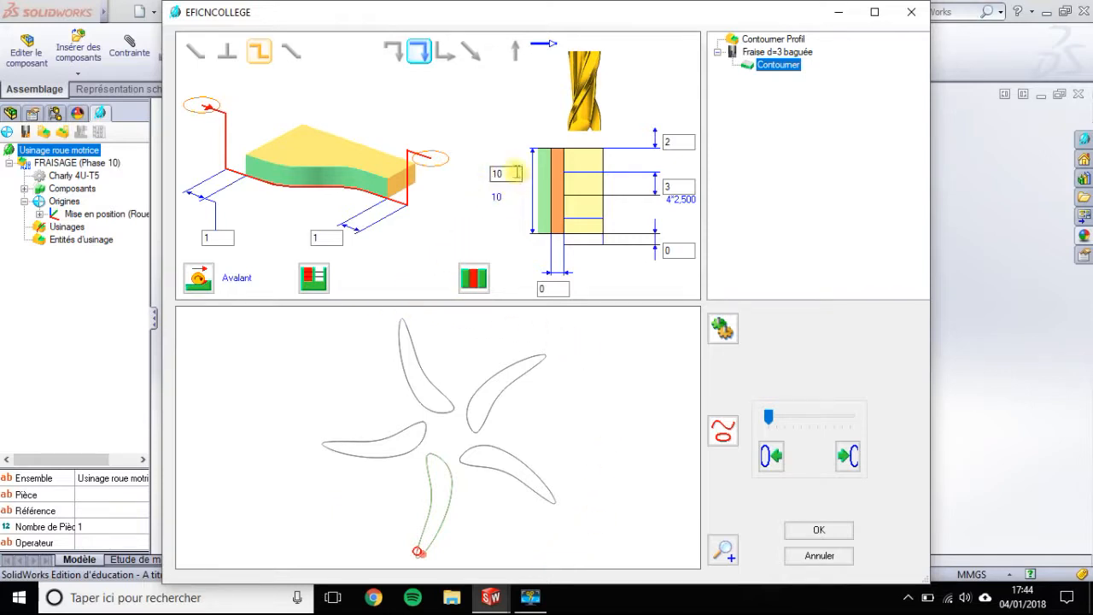
# - Set the Contourner operation's depth per pass to 5 mm and validate the contouring entity
pyautogui.click(682, 186)
pyautogui.doubleClick(665, 186)
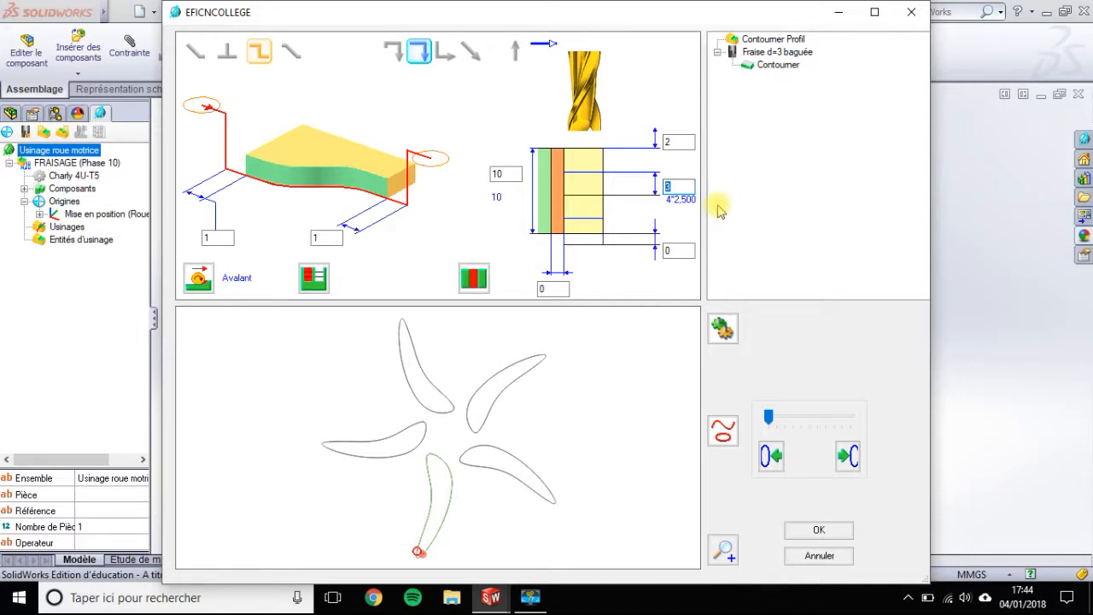
pyautogui.write('5')
pyautogui.click(717, 207)
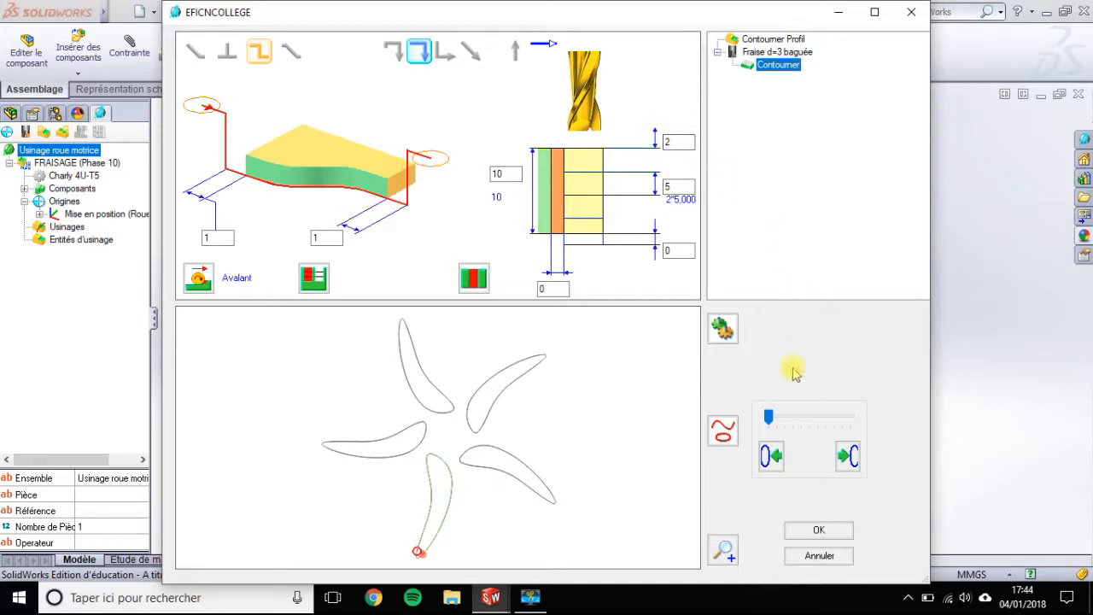
pyautogui.click(821, 531)
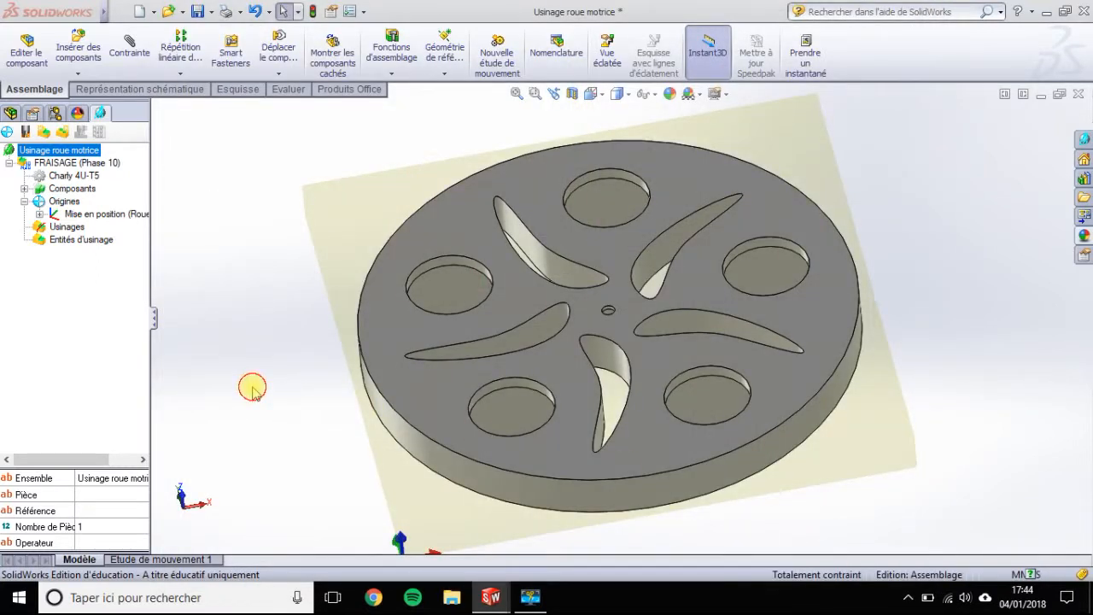
pyautogui.click(108, 282)
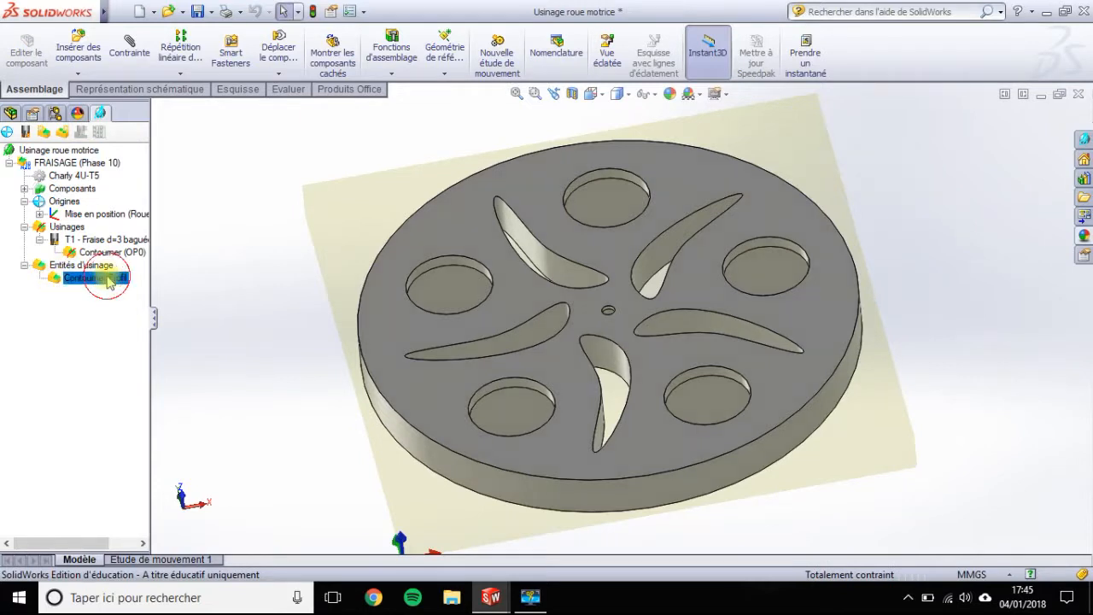
pyautogui.click(289, 299)
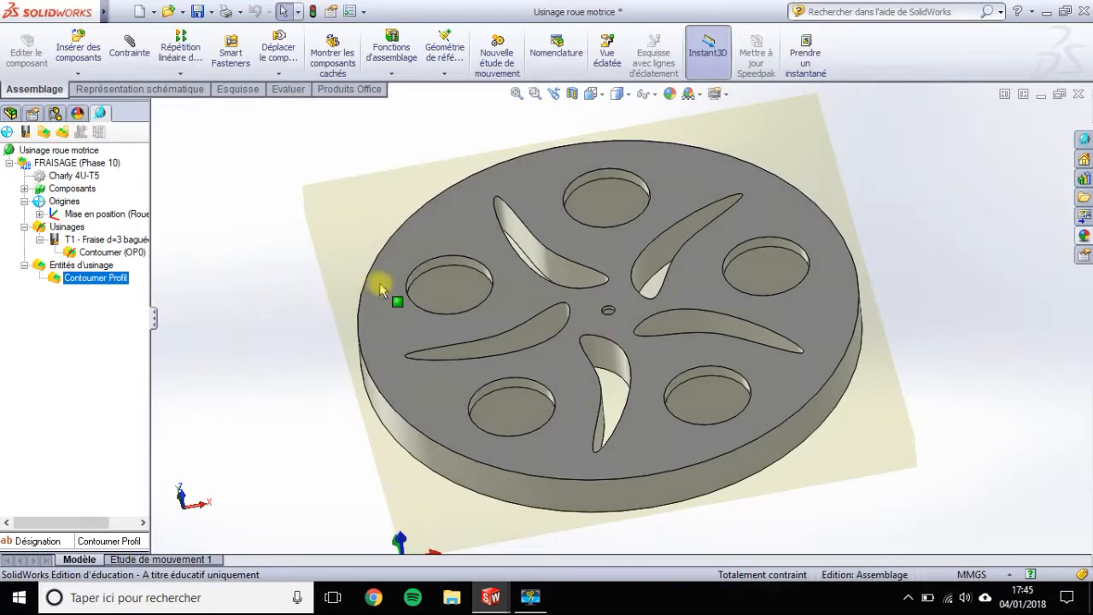
# - Select the cylindrical walls of all five large circular pockets on the wheel
pyautogui.click(441, 272)
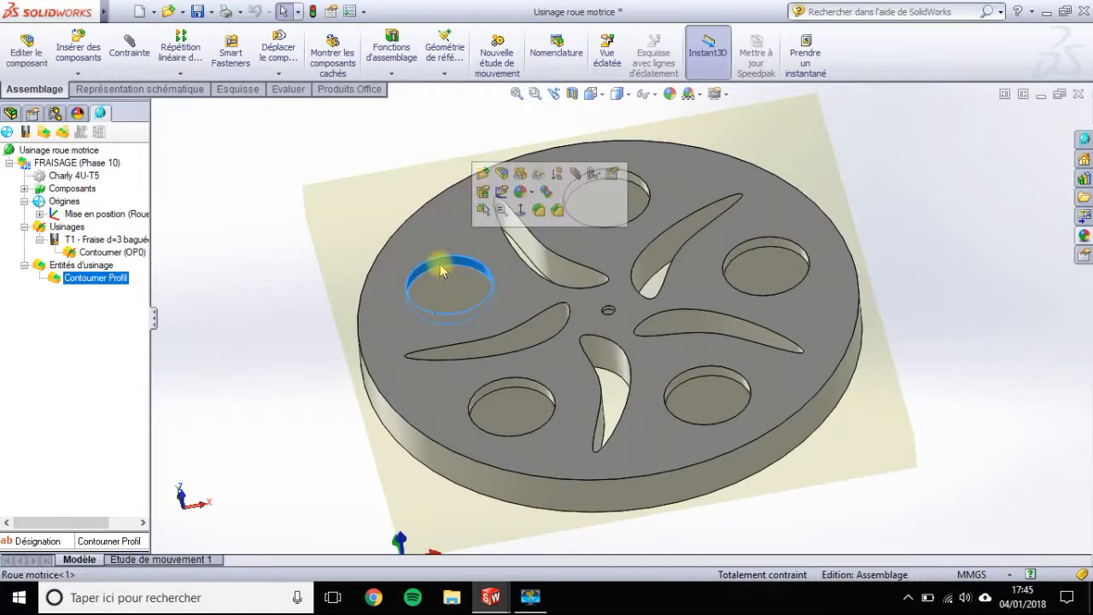
pyautogui.click(638, 180)
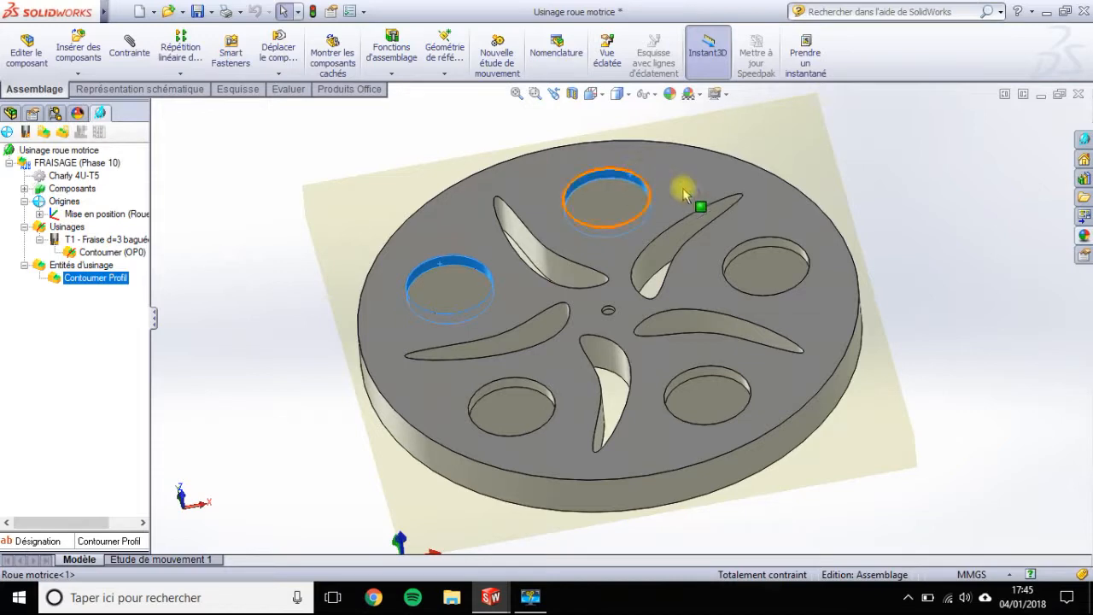
pyautogui.click(773, 245)
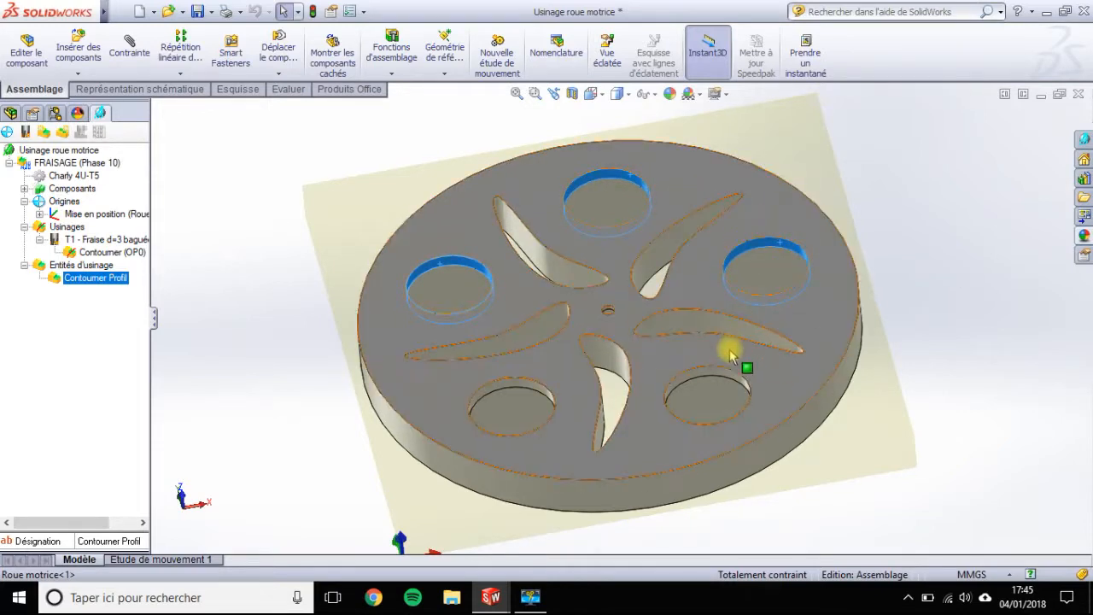
pyautogui.click(722, 376)
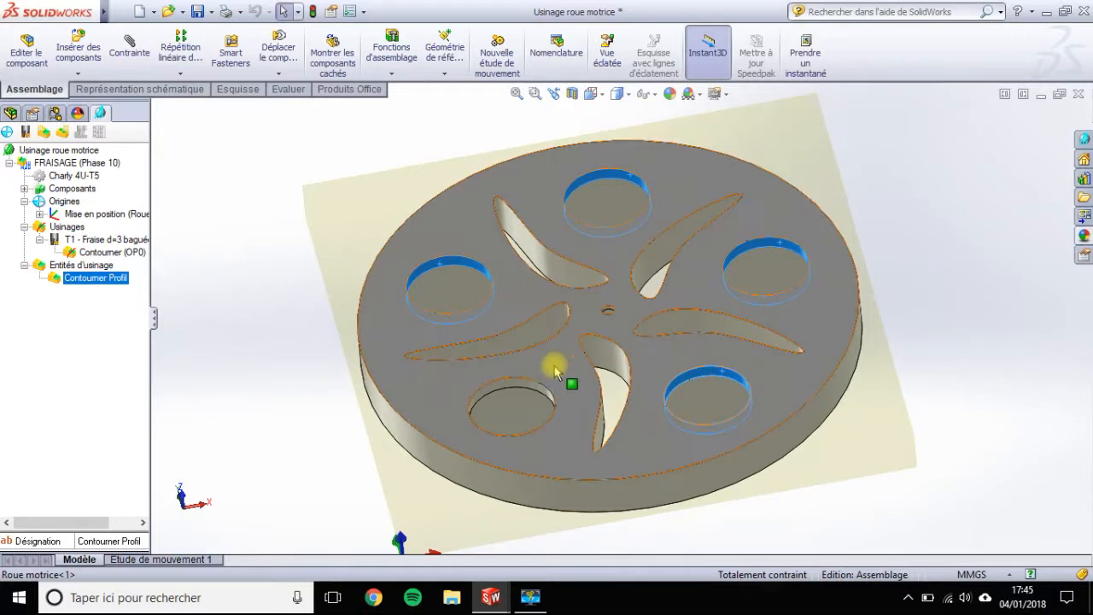
pyautogui.click(524, 382)
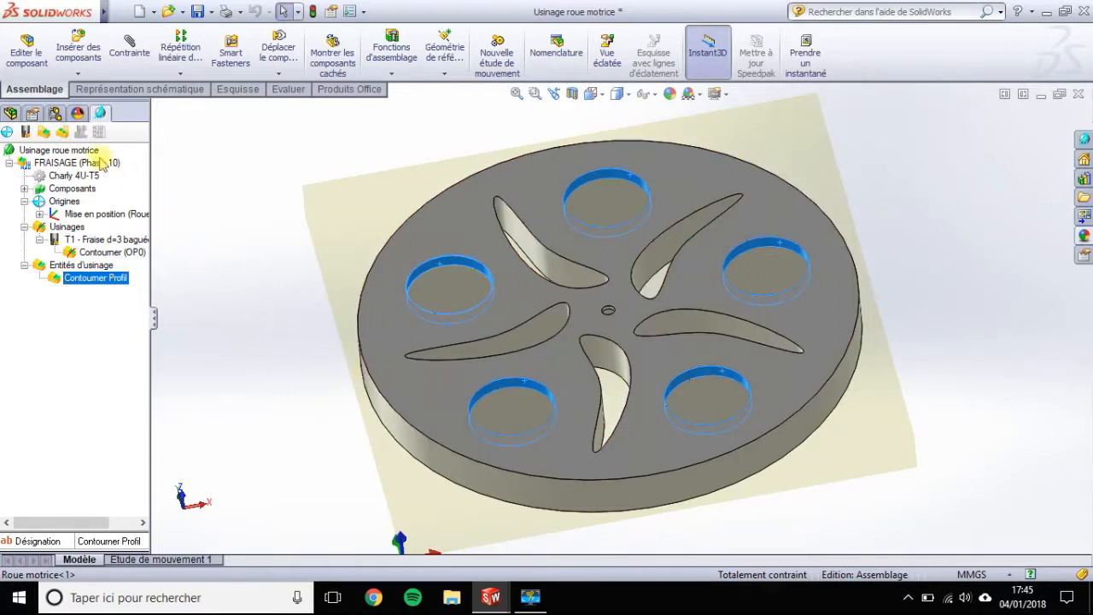
# - Start a new milling entity on the selected circular pockets, adding the bottom face to the face selection
pyautogui.click(43, 133)
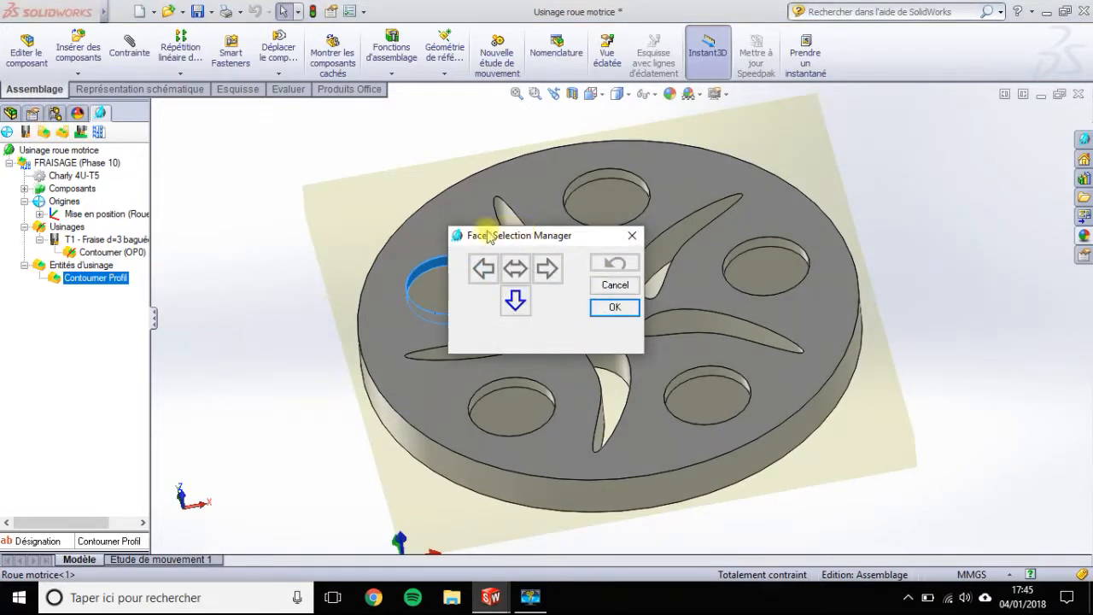
pyautogui.click(517, 300)
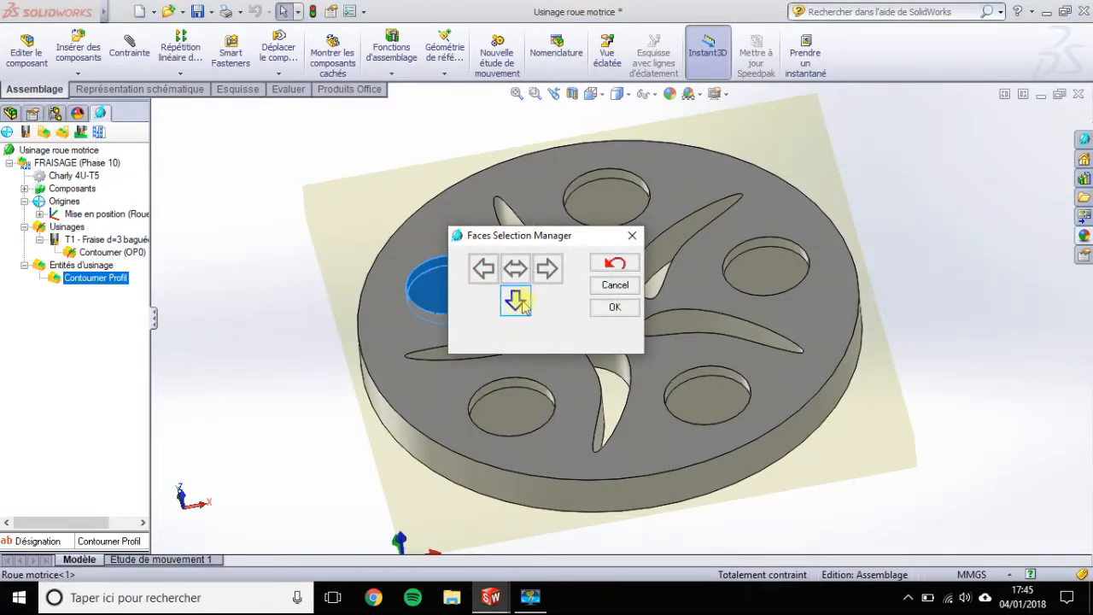
pyautogui.click(611, 306)
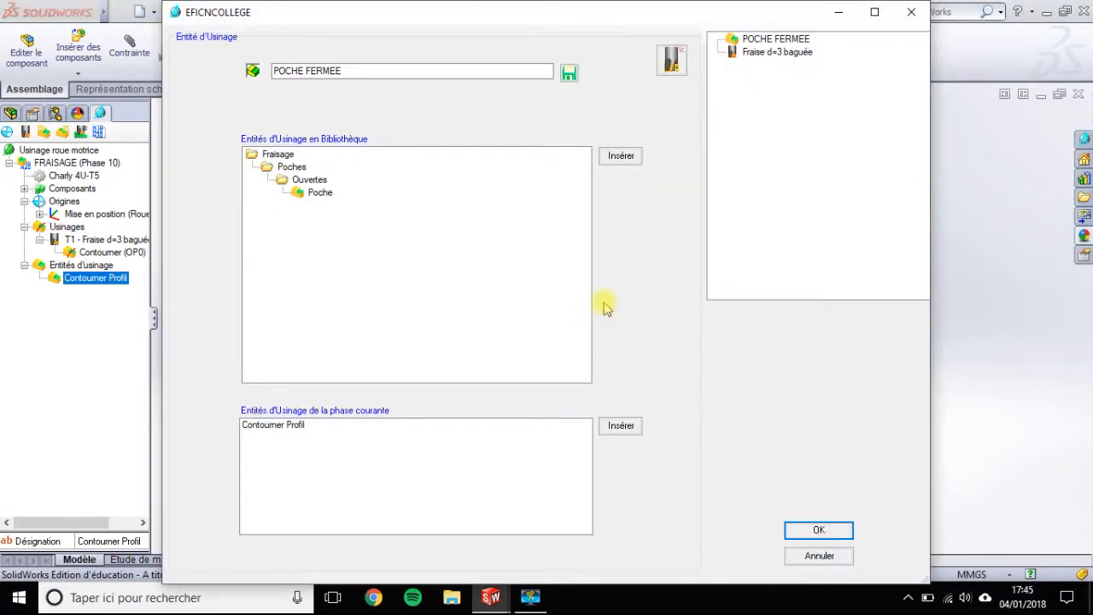
# - Insert the library's Poche entity, check the parameters of its Ebaucher operation and validate the machining
pyautogui.click(321, 192)
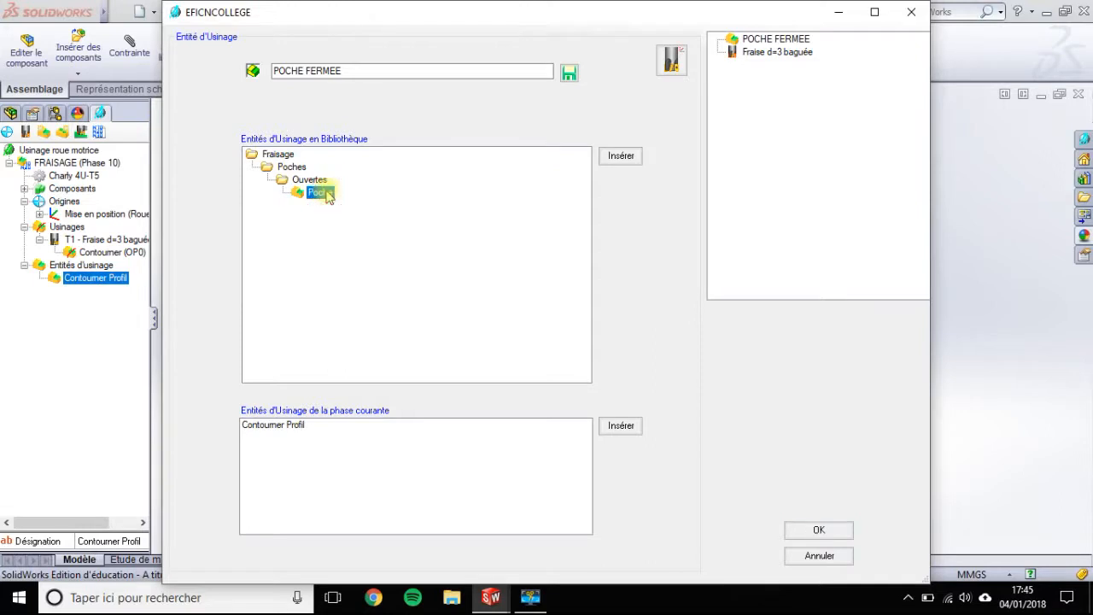
pyautogui.click(623, 159)
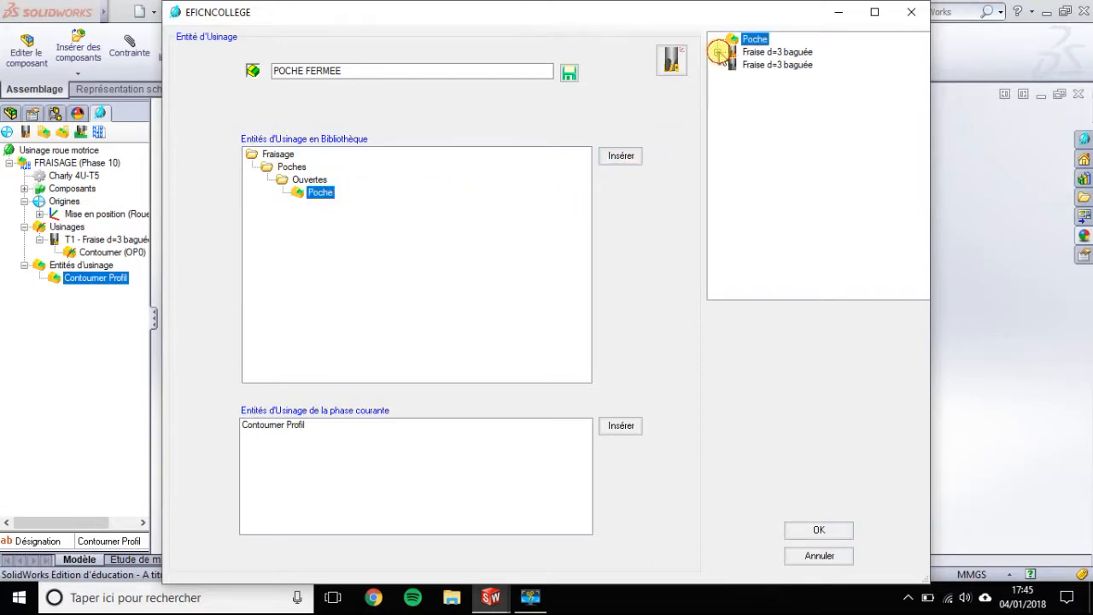
pyautogui.click(719, 52)
pyautogui.click(747, 66)
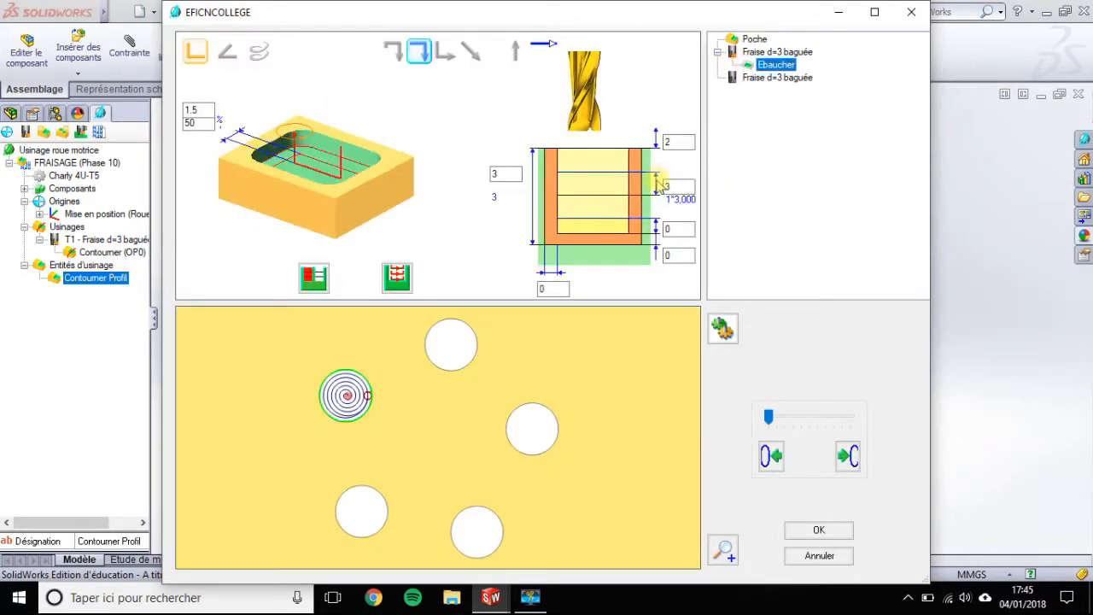
pyautogui.click(495, 175)
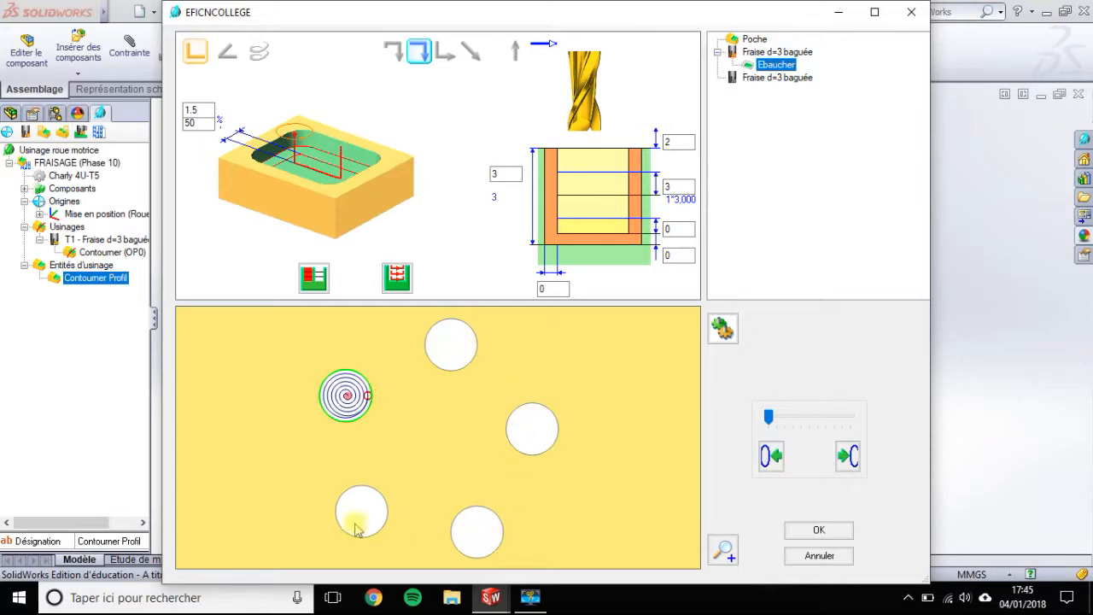
pyautogui.click(818, 530)
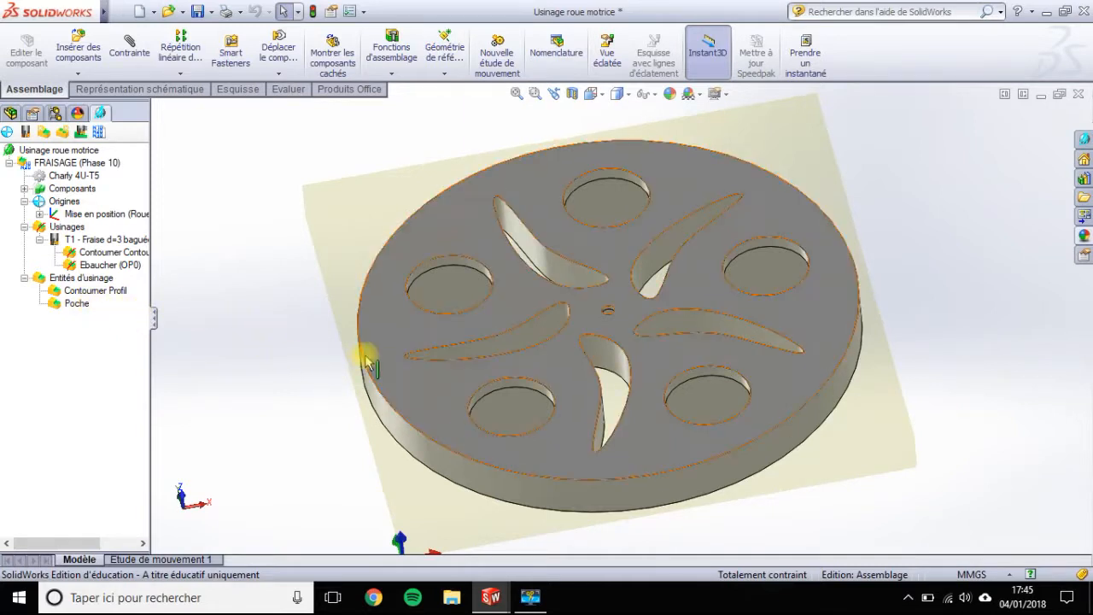
# - Select the cylindrical wall of the small hole at the wheel's centre
pyautogui.click(534, 93)
pyautogui.moveTo(580, 285); pyautogui.dragTo(628, 323)
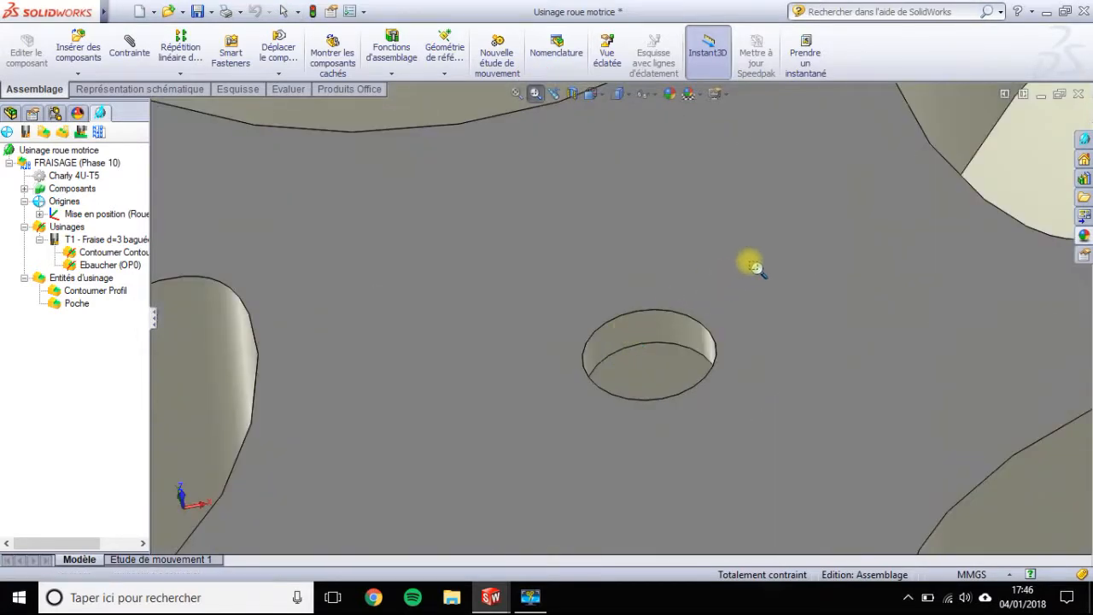
pyautogui.press('Escape')
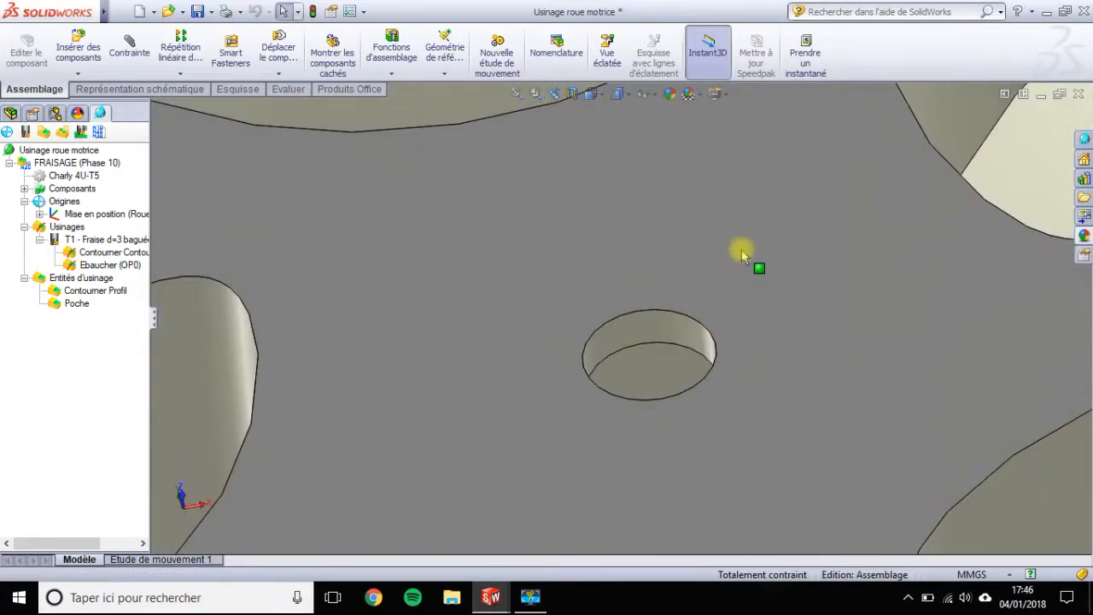
pyautogui.click(665, 329)
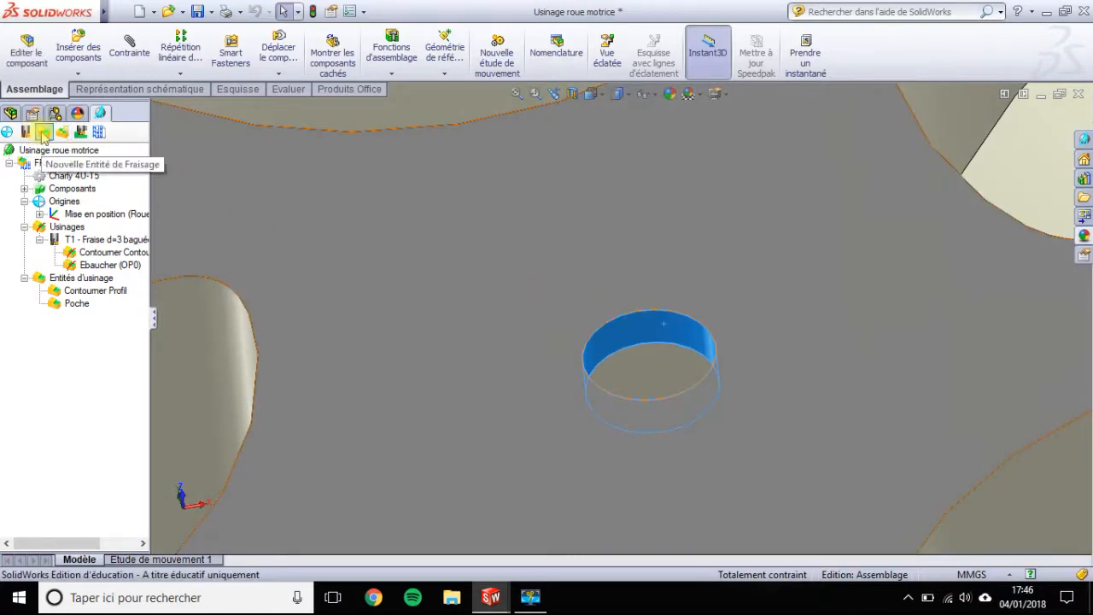
# - Start a new milling entity on the selected central hole wall, adding the bottom face to the face selection
pyautogui.click(42, 133)
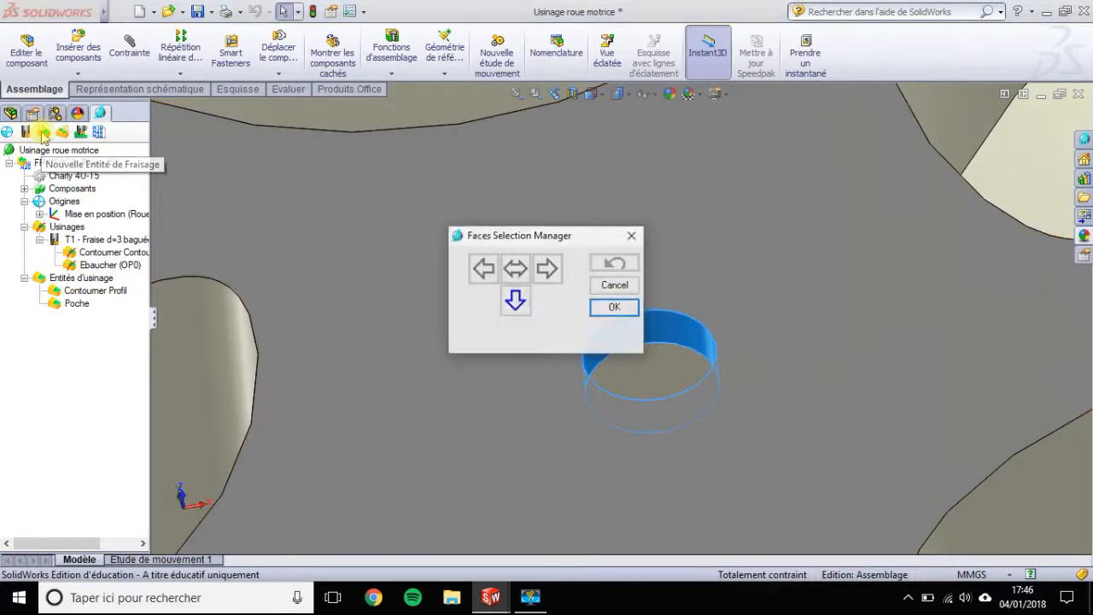
pyautogui.click(516, 299)
pyautogui.click(614, 309)
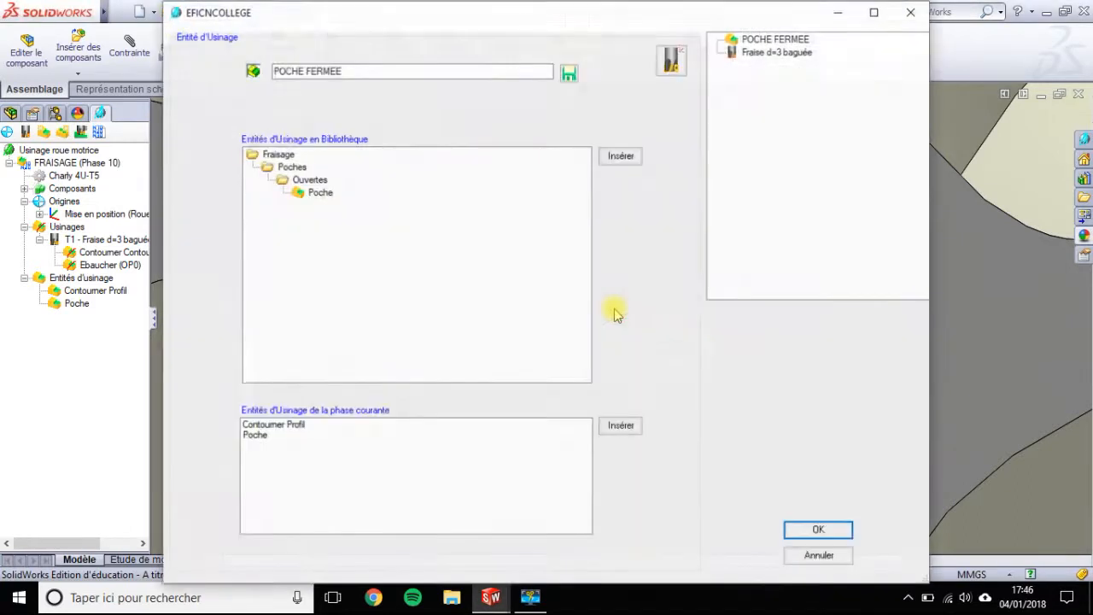
# - Insert the library's Poche entity for the central hole, check its Ebaucher operation and validate the machining
pyautogui.click(319, 193)
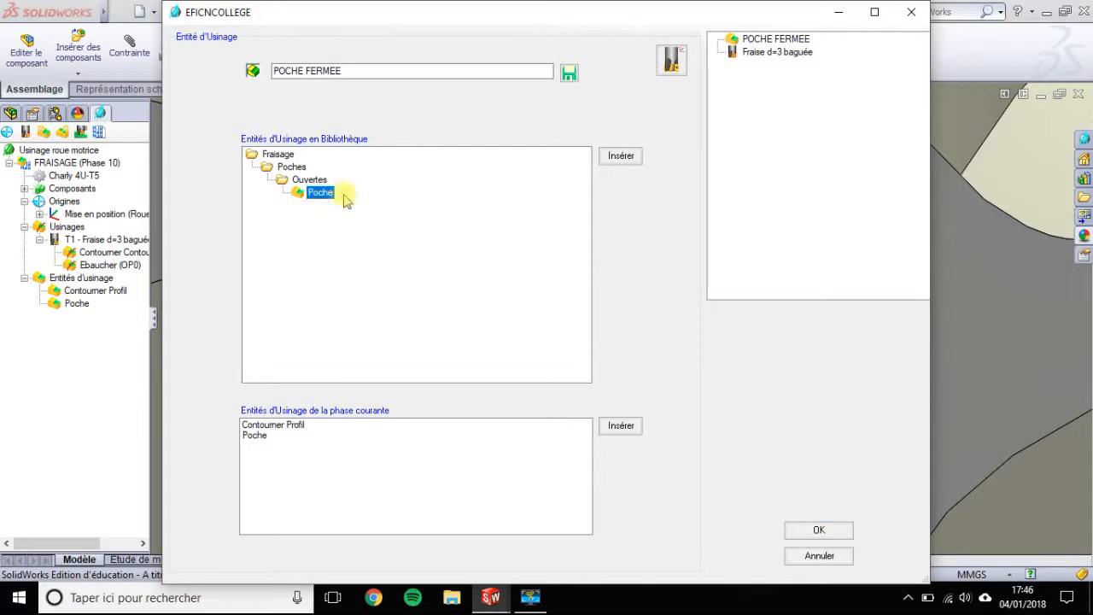
pyautogui.click(622, 157)
pyautogui.click(717, 53)
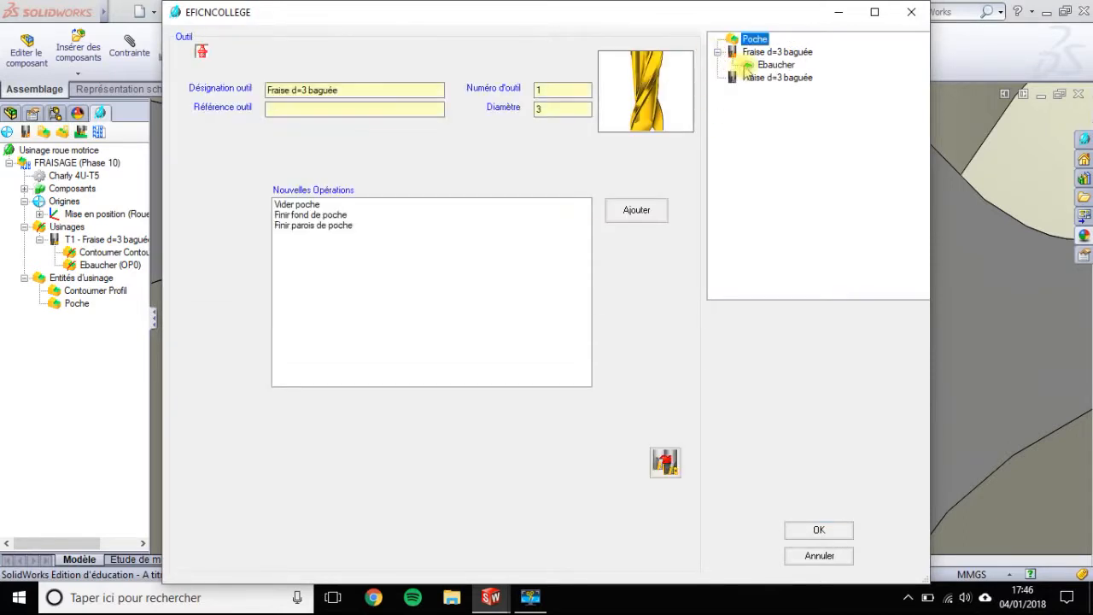
pyautogui.click(772, 64)
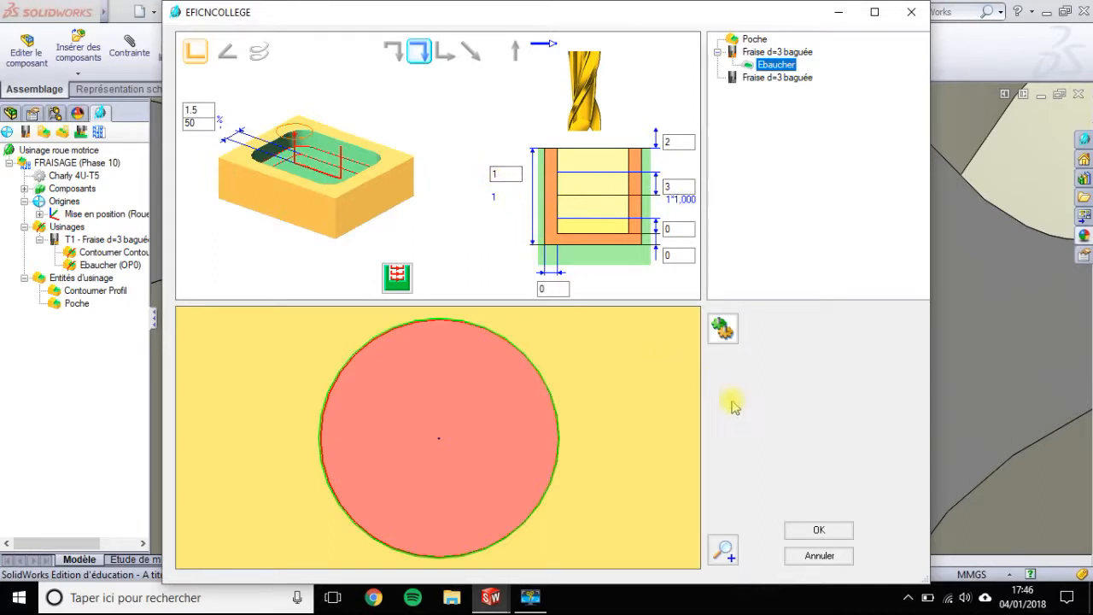
pyautogui.click(819, 530)
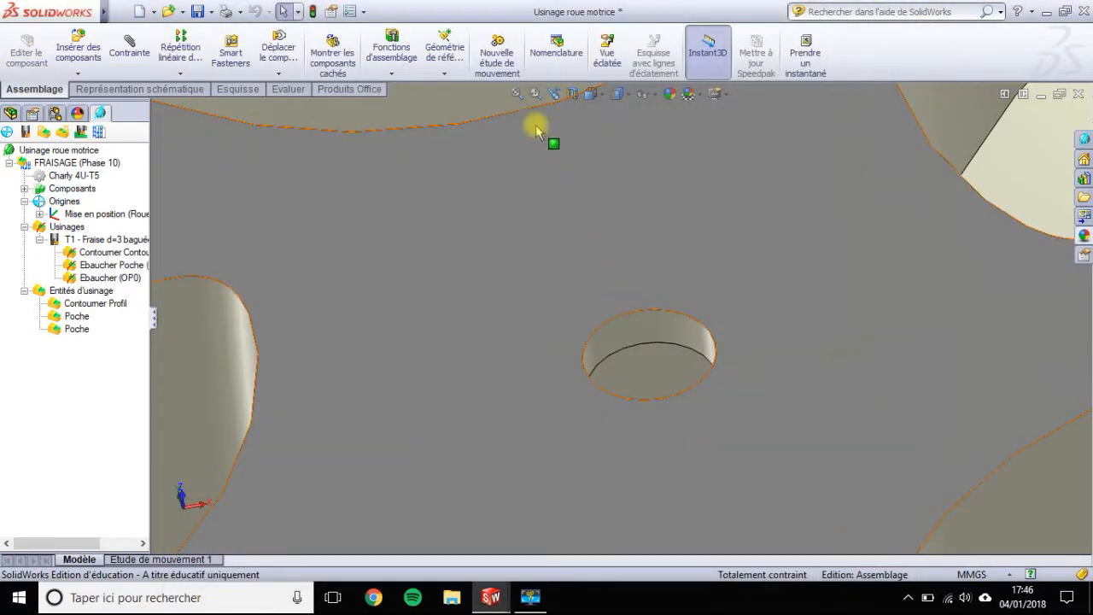
# - Create a new milling entity on the wheel's outer cylindrical wall and insert the library's Contourner Profil entity
pyautogui.click(516, 94)
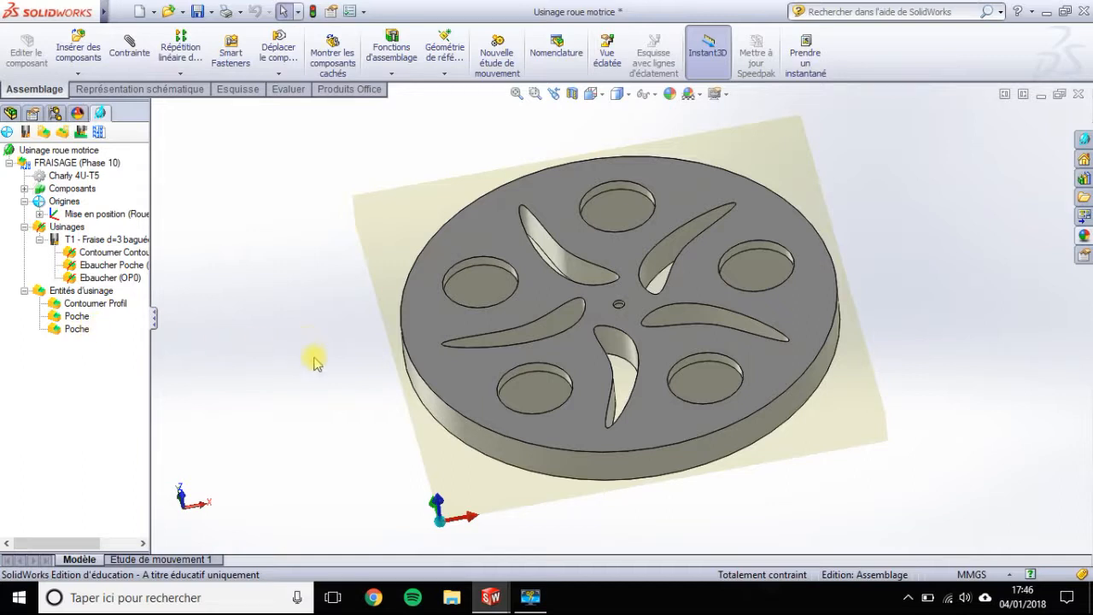
pyautogui.click(556, 467)
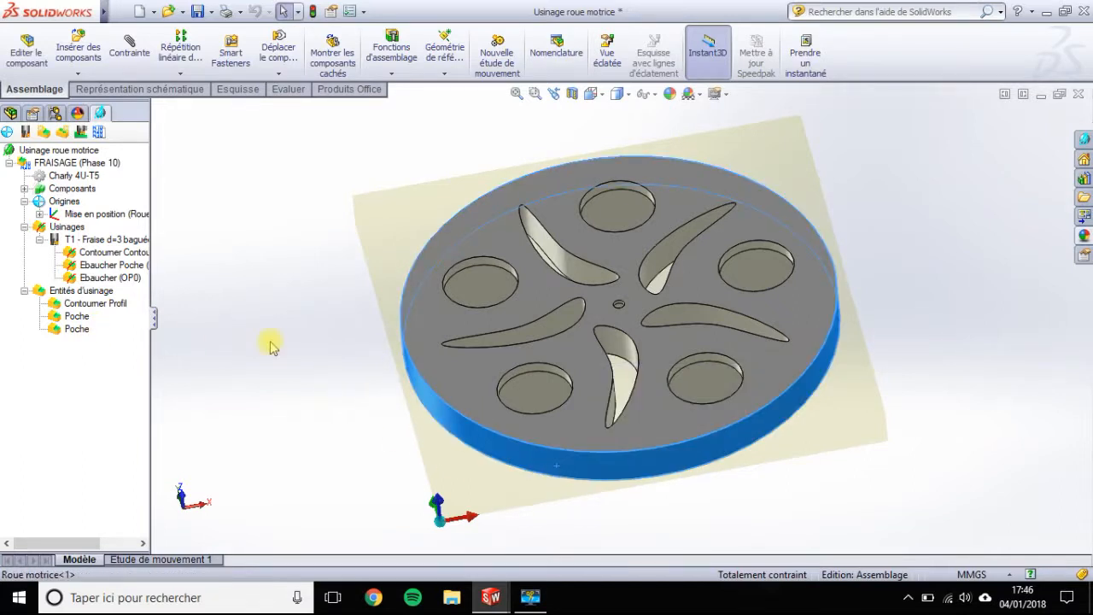
pyautogui.click(41, 134)
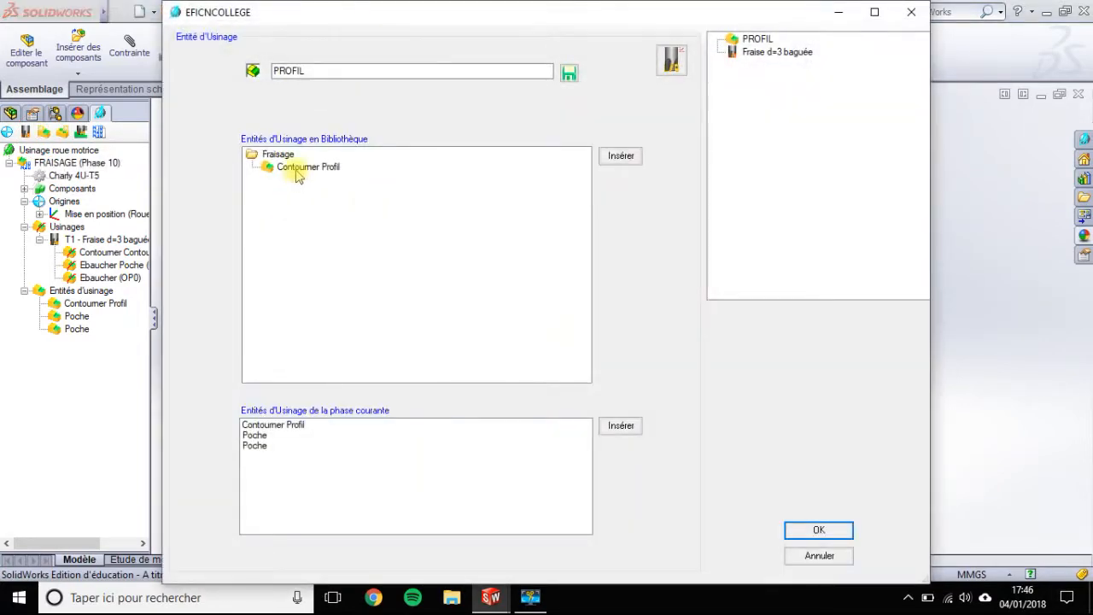
pyautogui.click(310, 169)
pyautogui.click(621, 157)
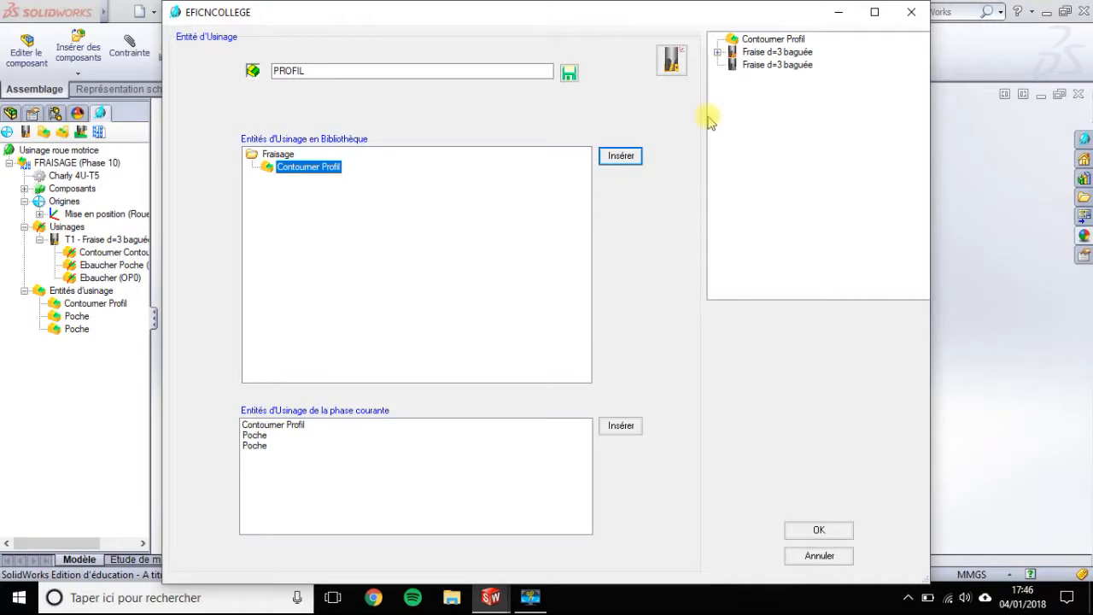
# - Set the depth per pass of the outer profile's Contourner operation to 5 mm and validate the machining
pyautogui.click(716, 51)
pyautogui.click(750, 65)
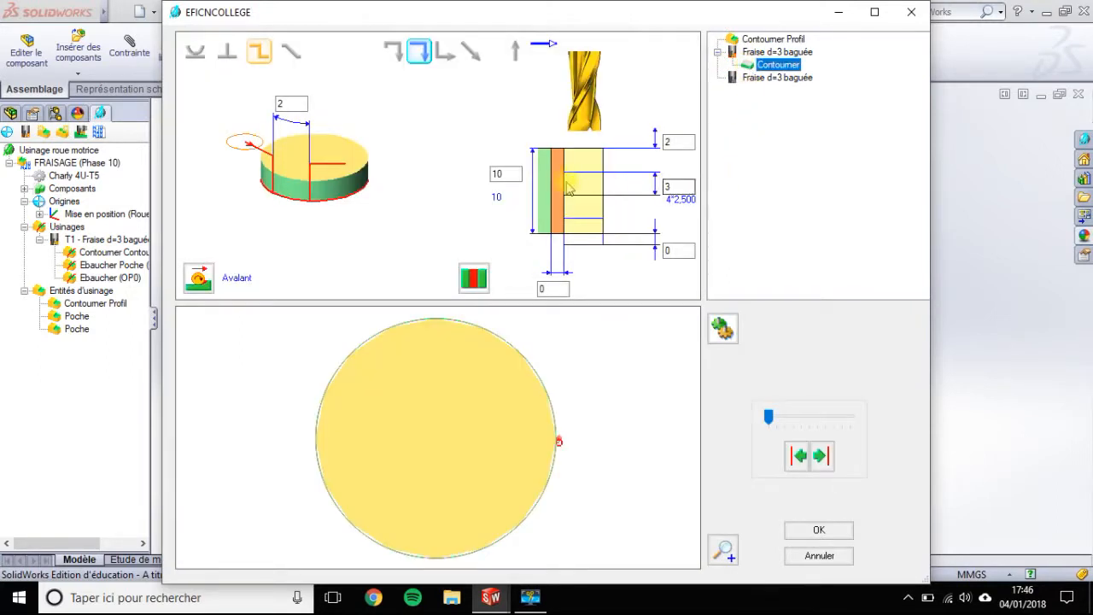
pyautogui.click(667, 186)
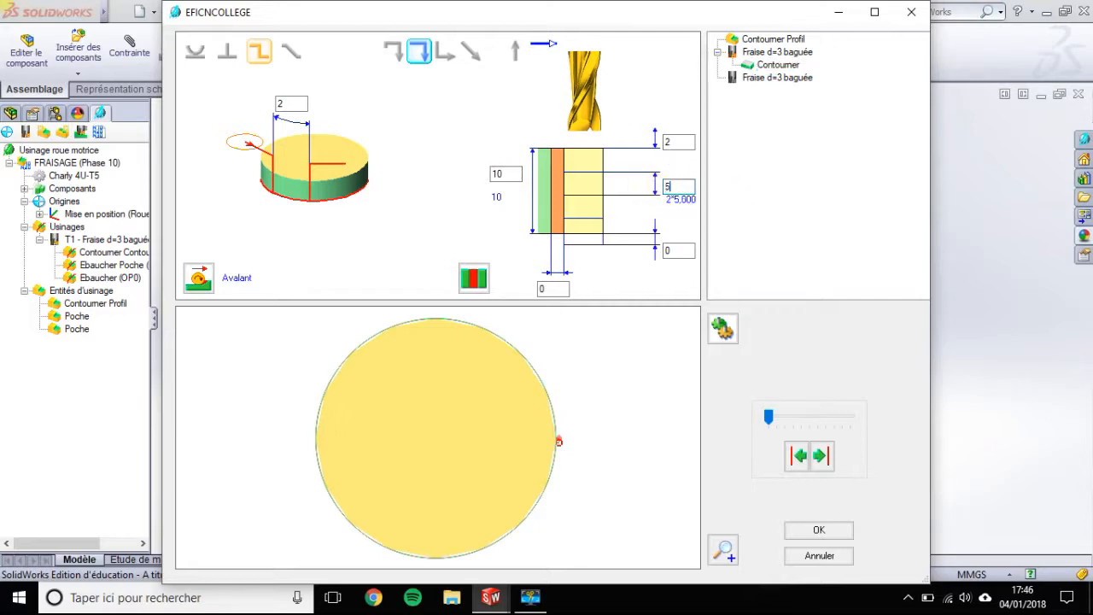
pyautogui.click(782, 193)
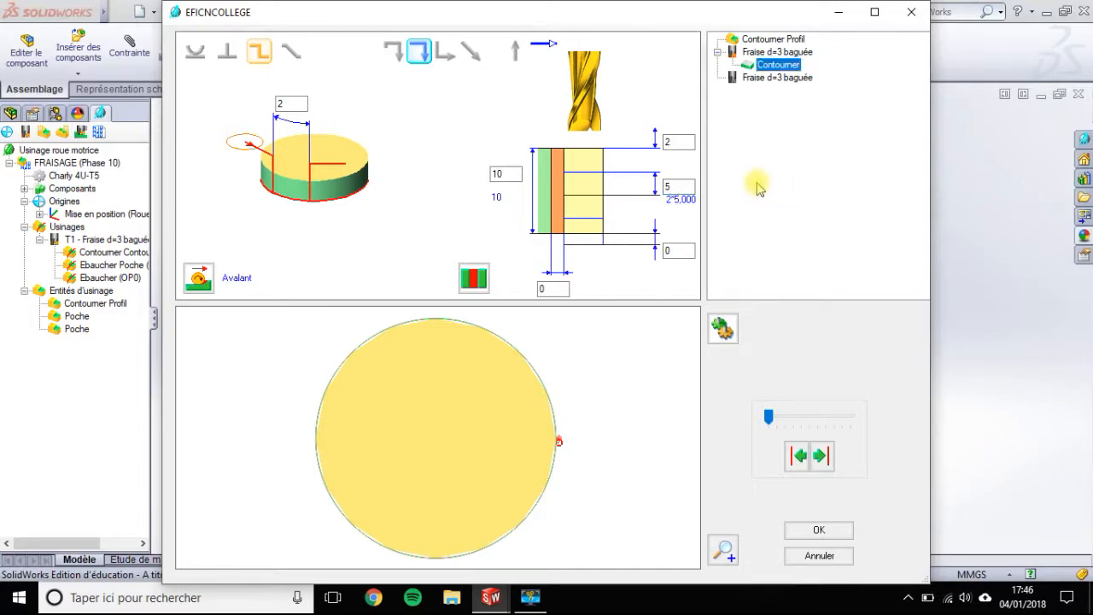
pyautogui.click(819, 530)
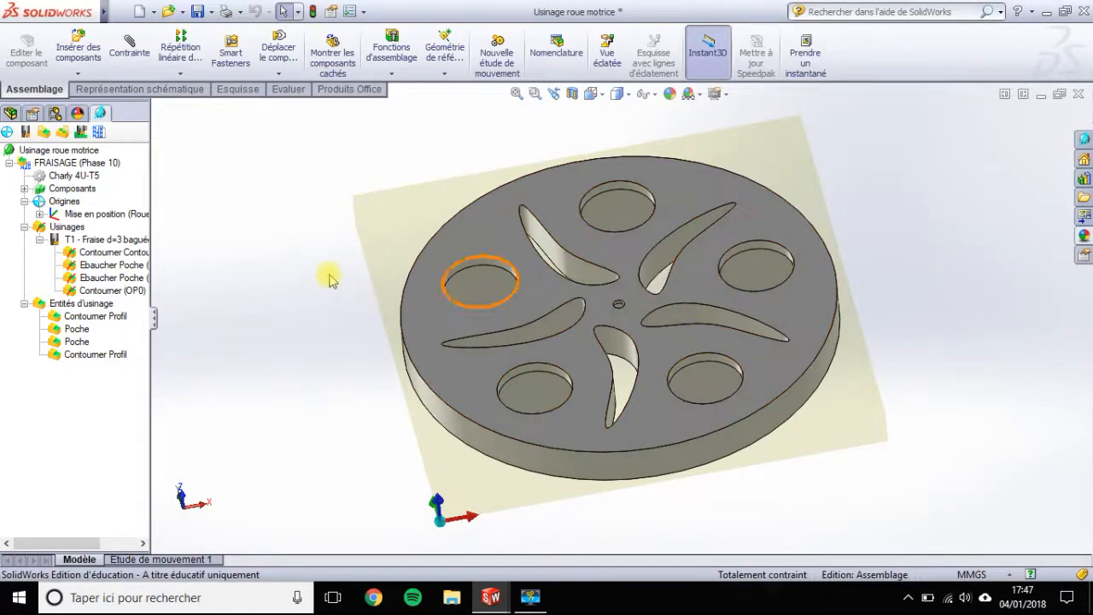
# - Highlight the outer Contourner Profil entity on the wheel, and play the machining simulation before closing it
pyautogui.click(94, 355)
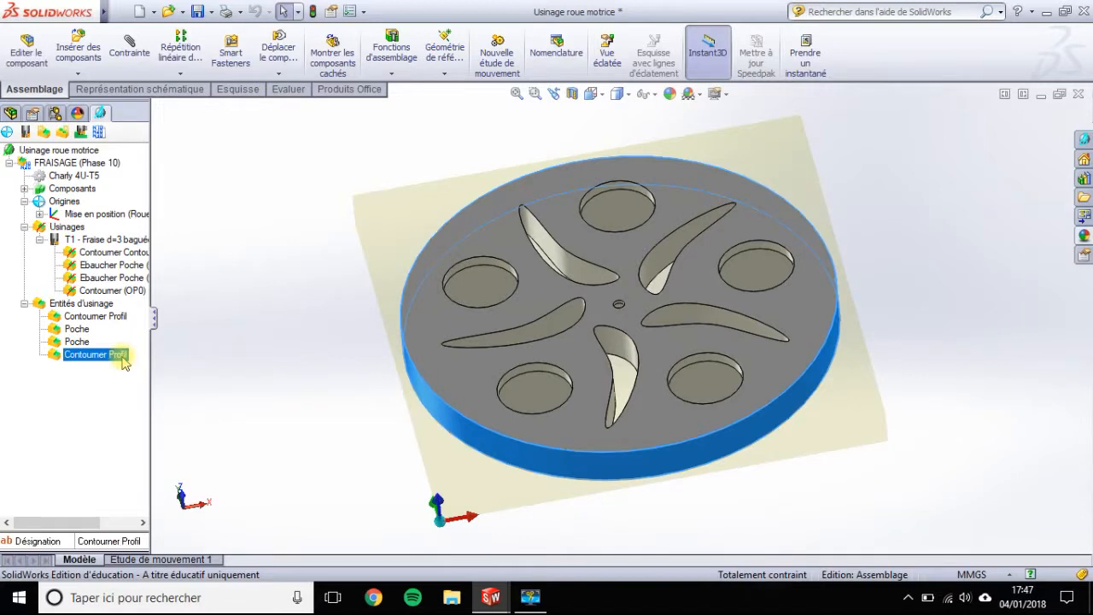
pyautogui.click(222, 245)
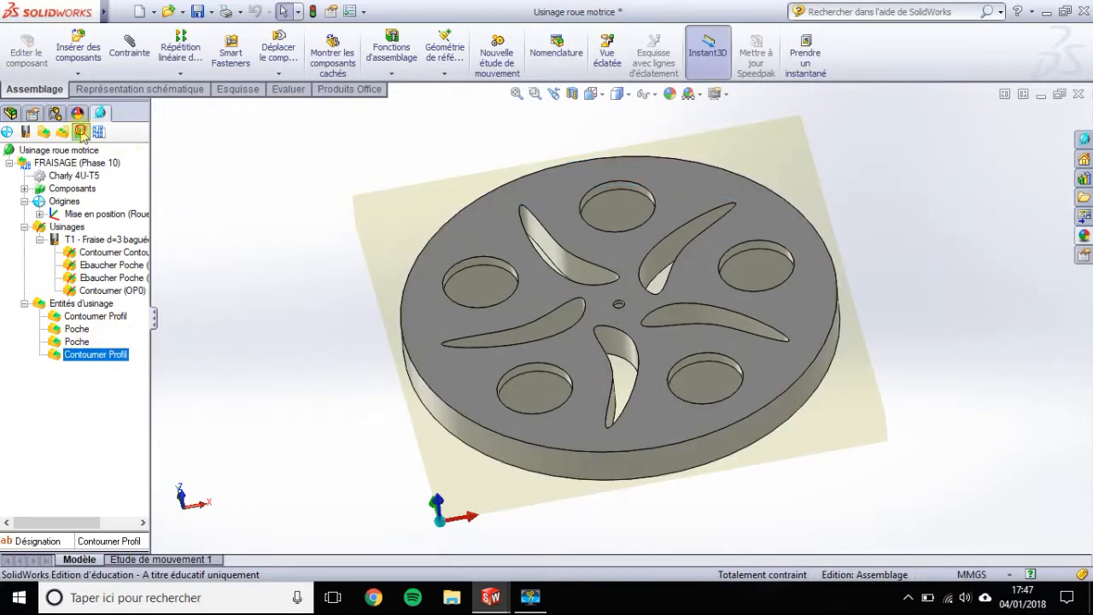
pyautogui.click(80, 131)
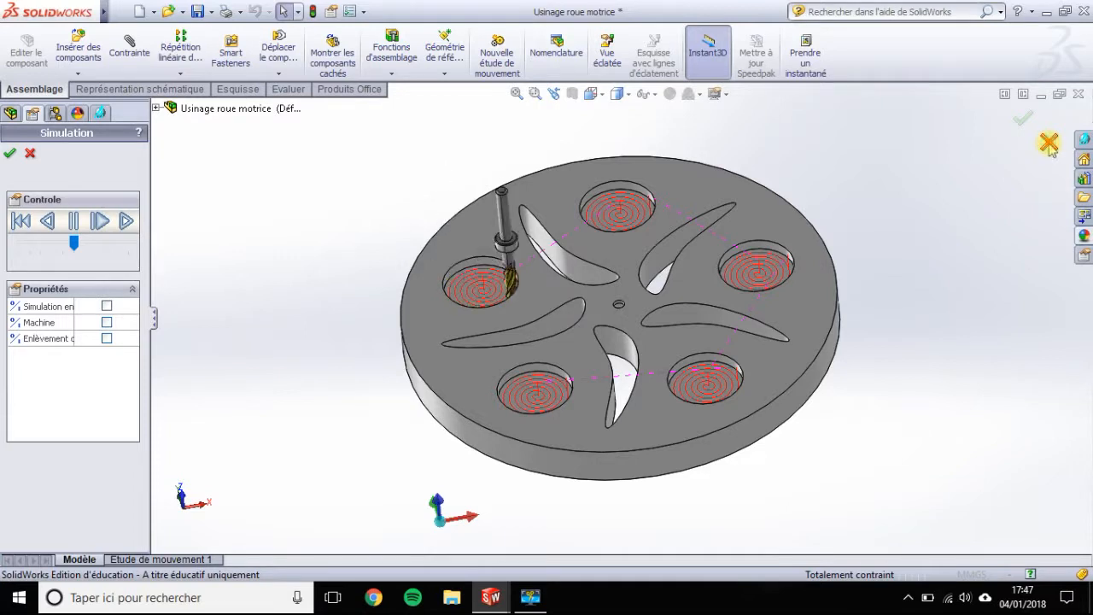
pyautogui.click(1048, 141)
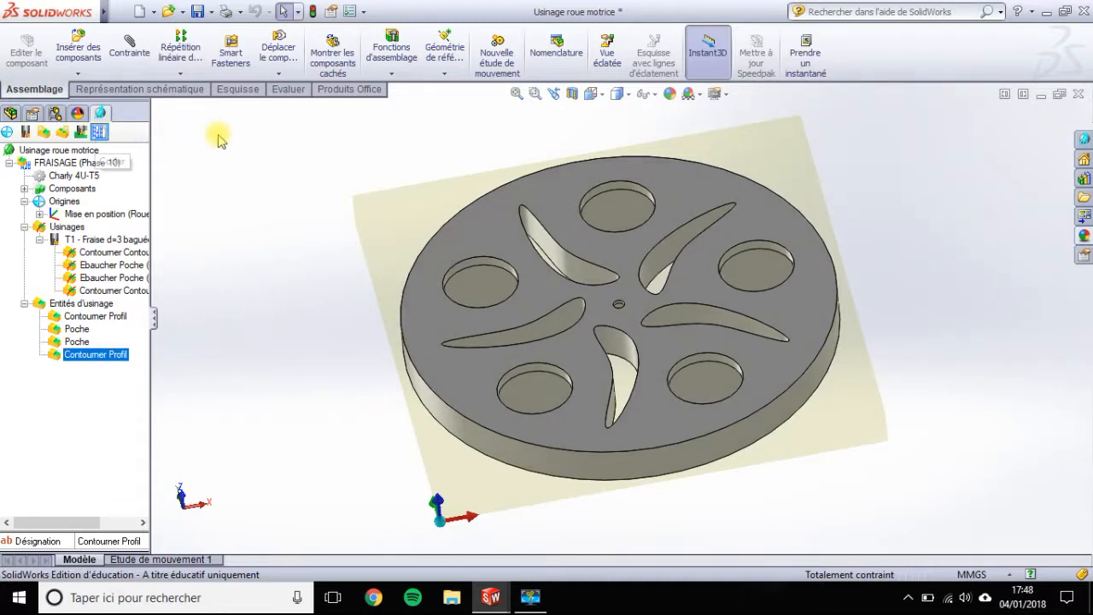
# - Generate the NC program and save it as Usinage roue motrice10 in the TutosSW folder, replacing the existing file
pyautogui.moveTo(397, 58)
pyautogui.mouseDown()
pyautogui.moveTo(391, 186)
pyautogui.moveTo(401, 324)
pyautogui.moveTo(420, 384)
pyautogui.moveTo(401, 38)
pyautogui.mouseUp()
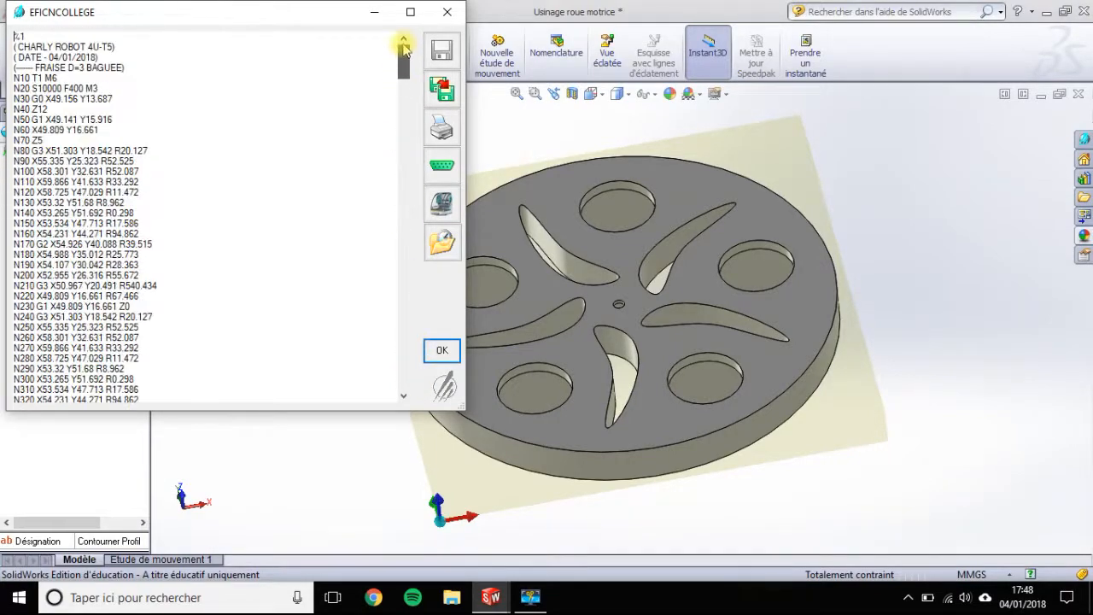
pyautogui.click(452, 96)
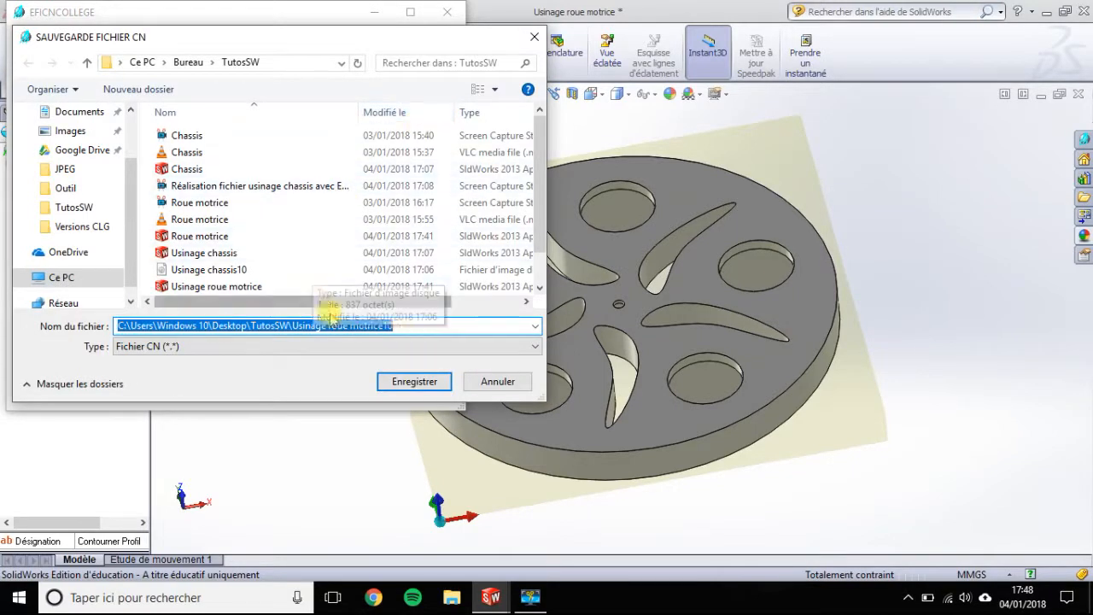
pyautogui.moveTo(541, 216); pyautogui.dragTo(538, 268)
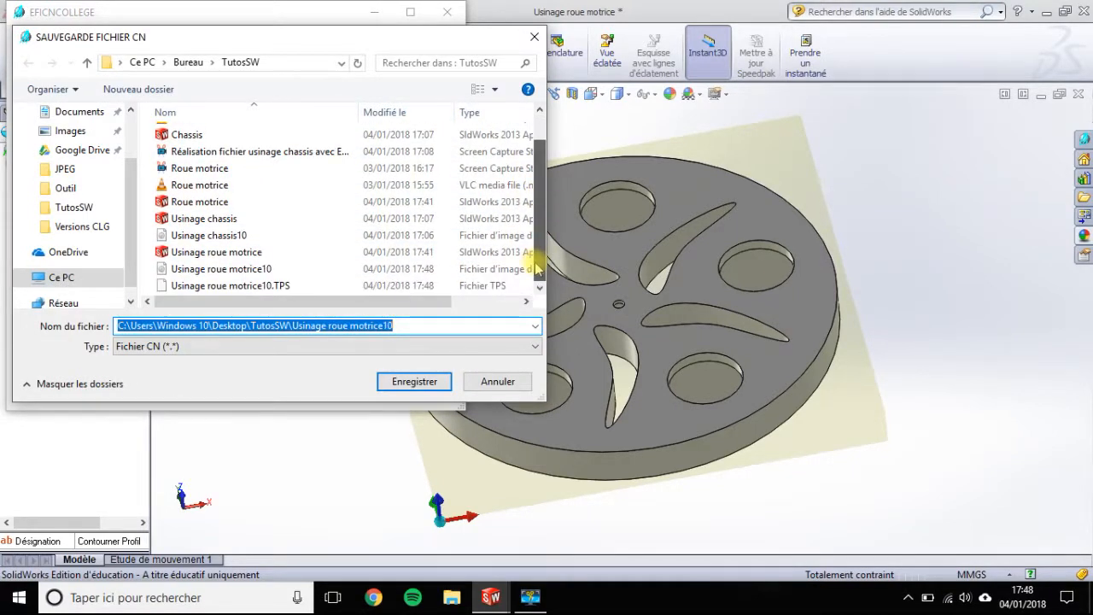
pyautogui.click(289, 268)
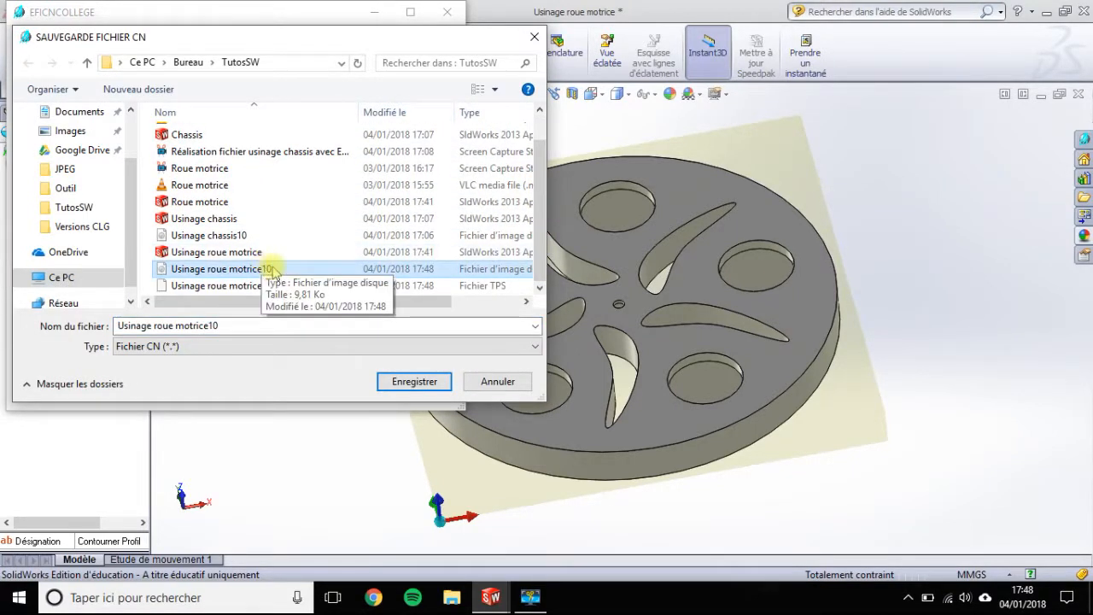
pyautogui.click(427, 382)
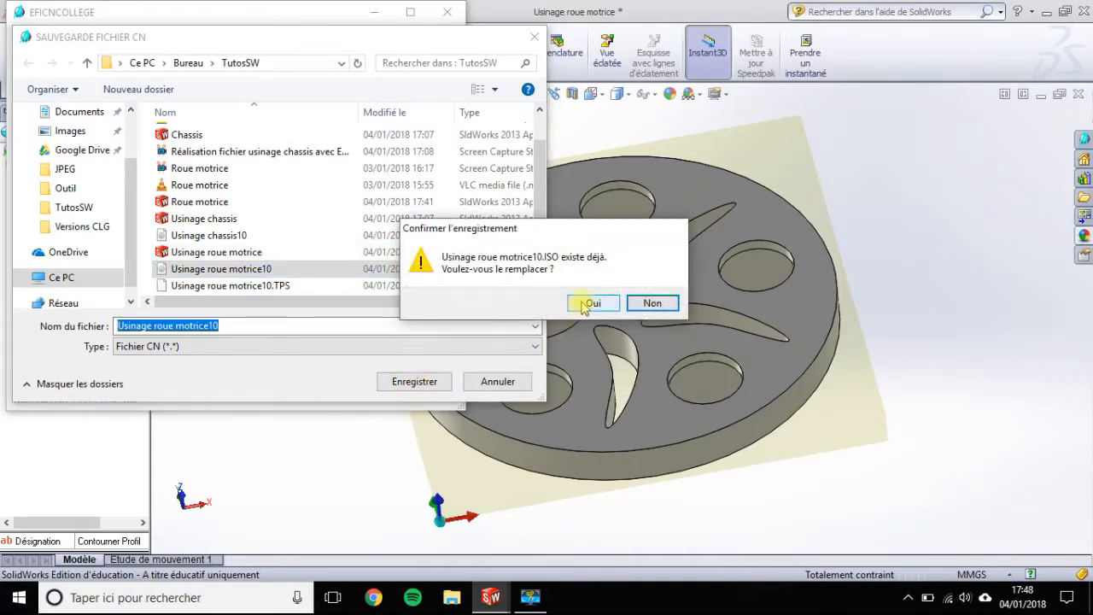
pyautogui.click(589, 303)
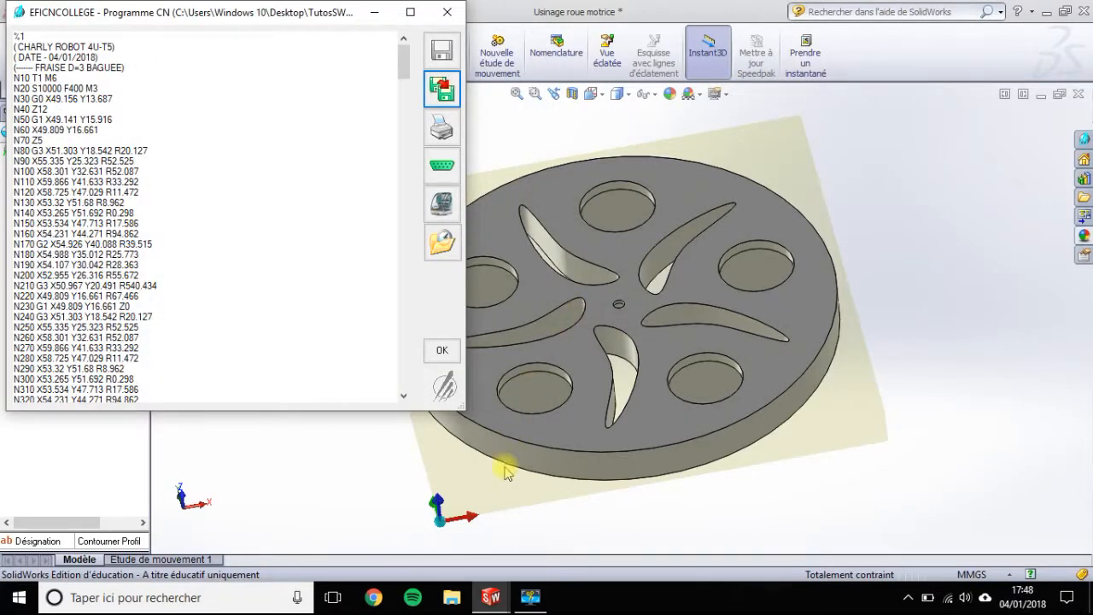
pyautogui.click(446, 12)
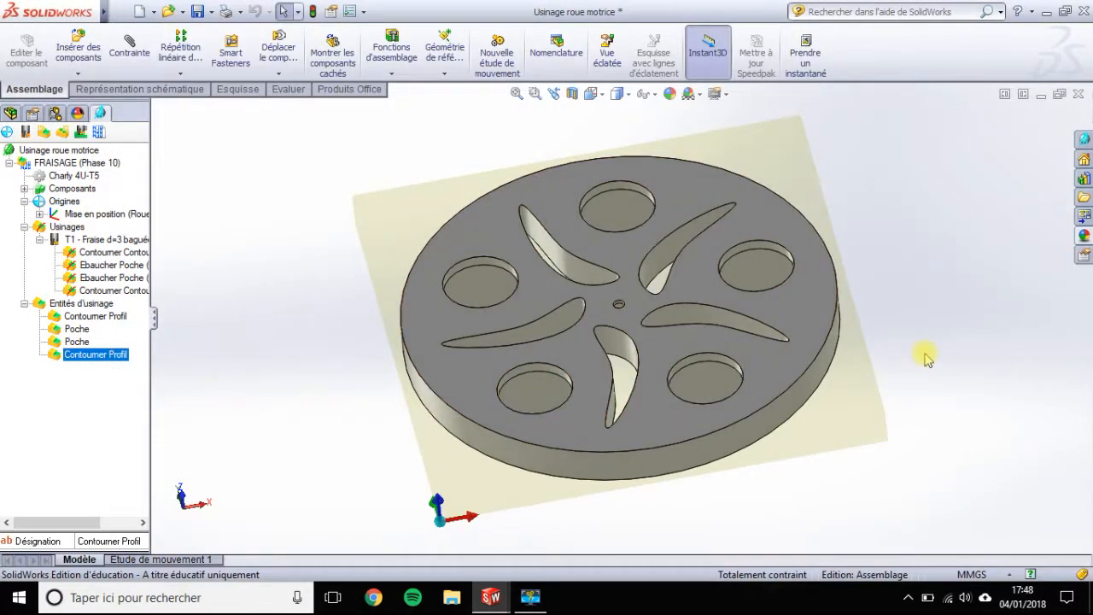
# - Open the TutosSW folder from the desktop and delete the file Usinage roue motrice10.TPS
pyautogui.click(1044, 12)
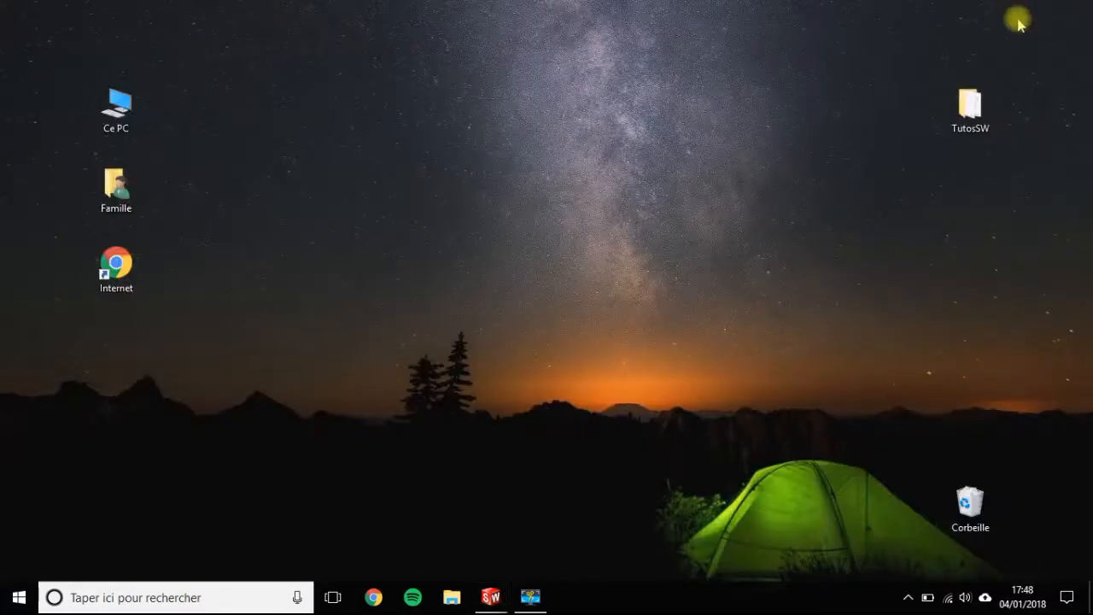
pyautogui.doubleClick(973, 103)
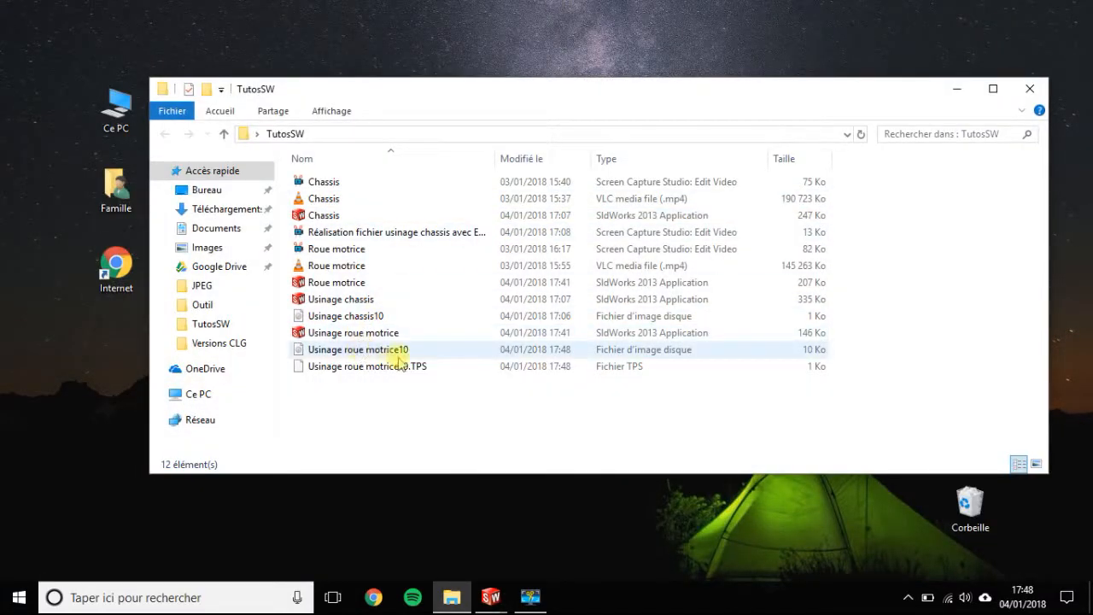
pyautogui.click(449, 374)
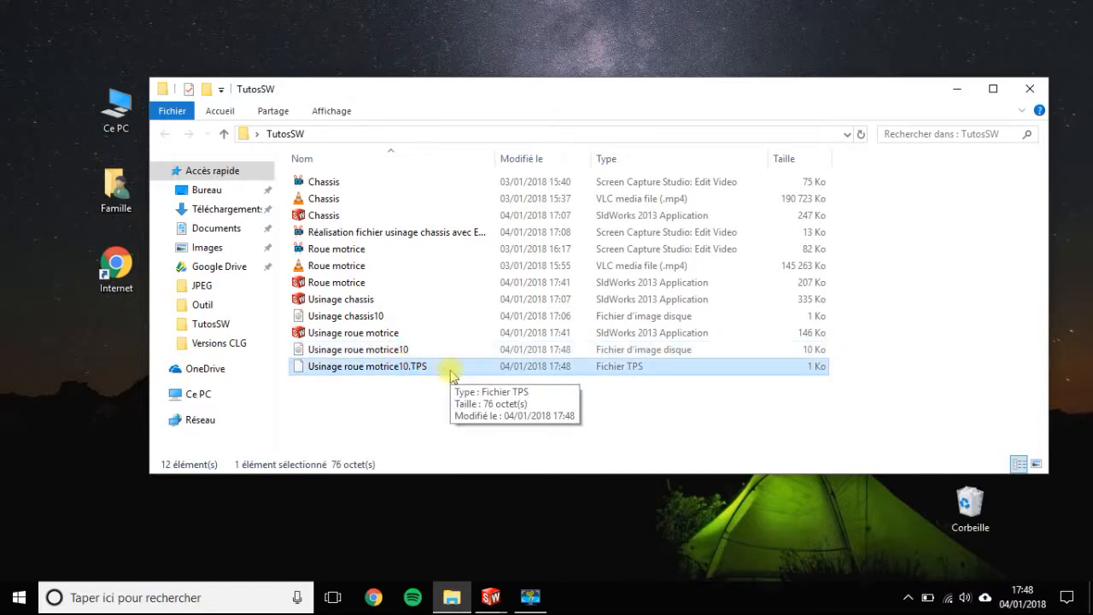
pyautogui.press('Delete')
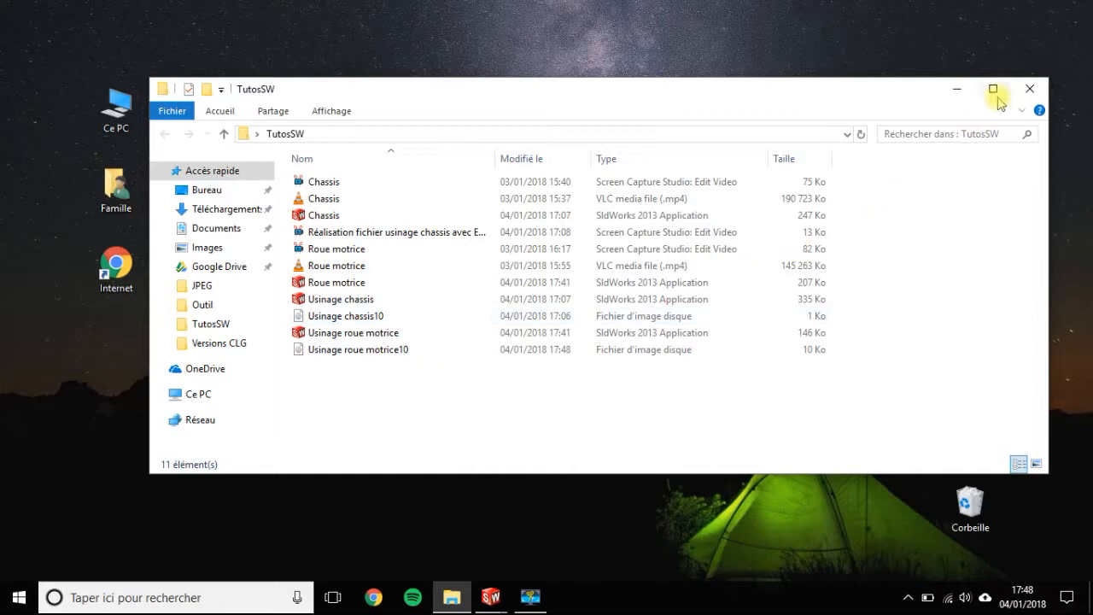
# - Switch back to SolidWorks and close it, saving all modified documents of the wheel assembly and part
pyautogui.click(491, 597)
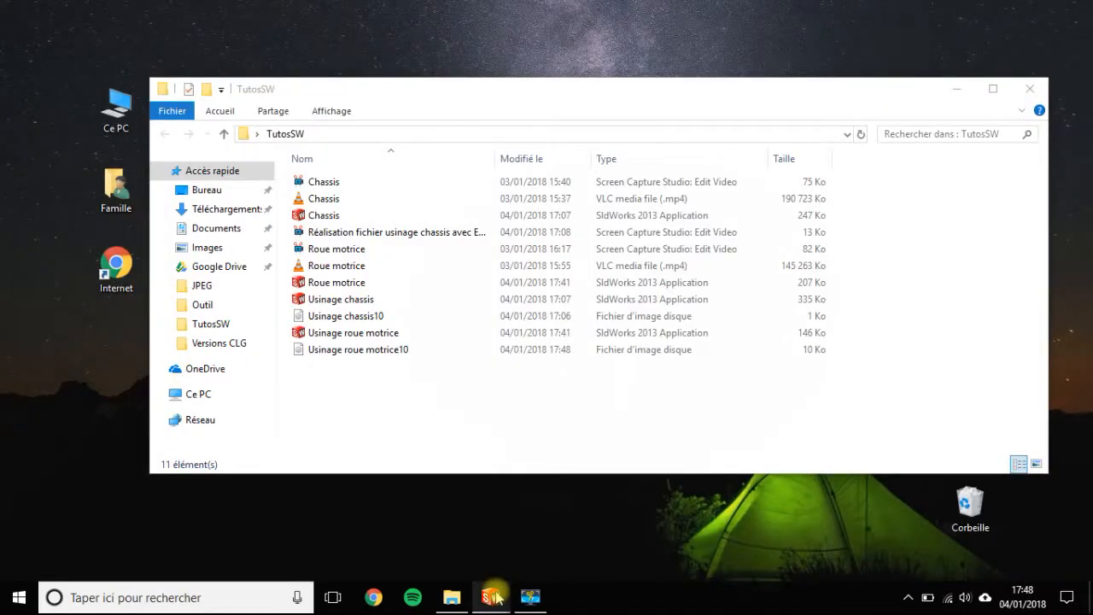
pyautogui.moveTo(490, 593)
pyautogui.click(549, 553)
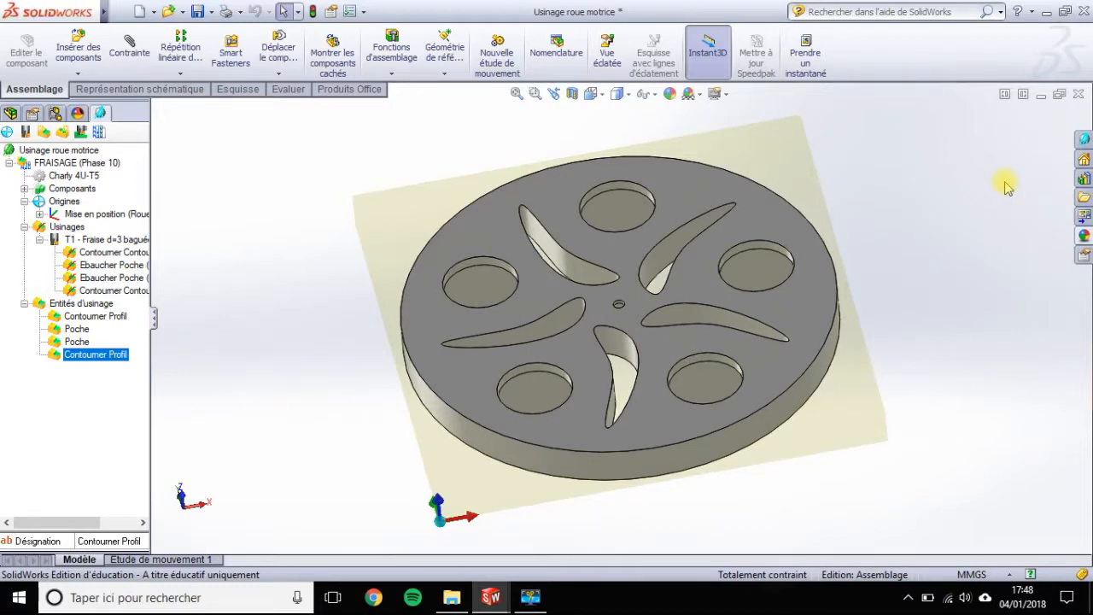
pyautogui.click(1084, 11)
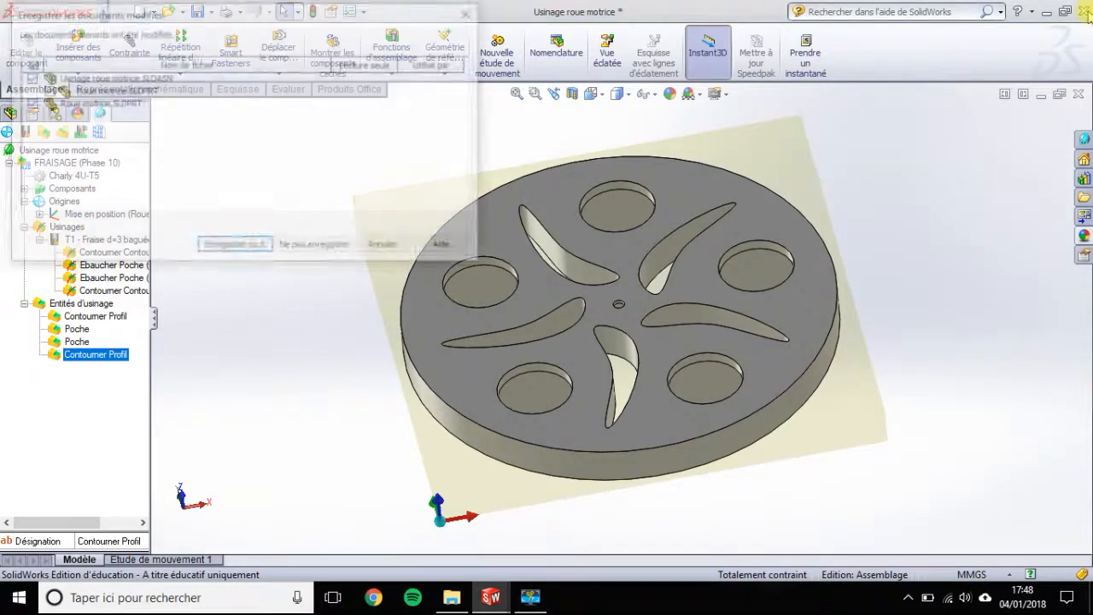
pyautogui.click(257, 250)
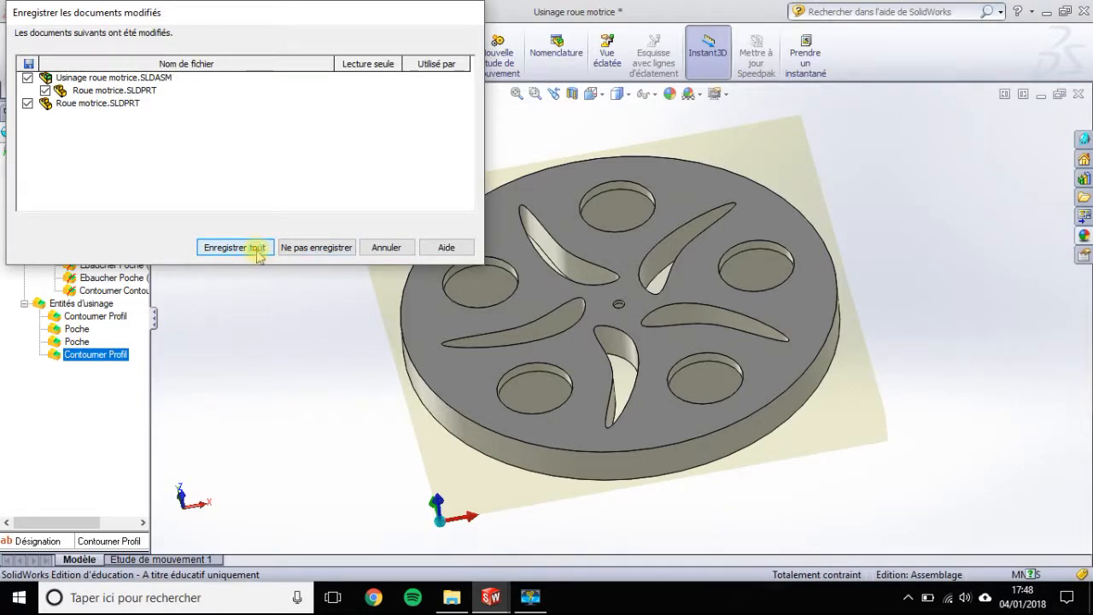
pyautogui.click(257, 250)
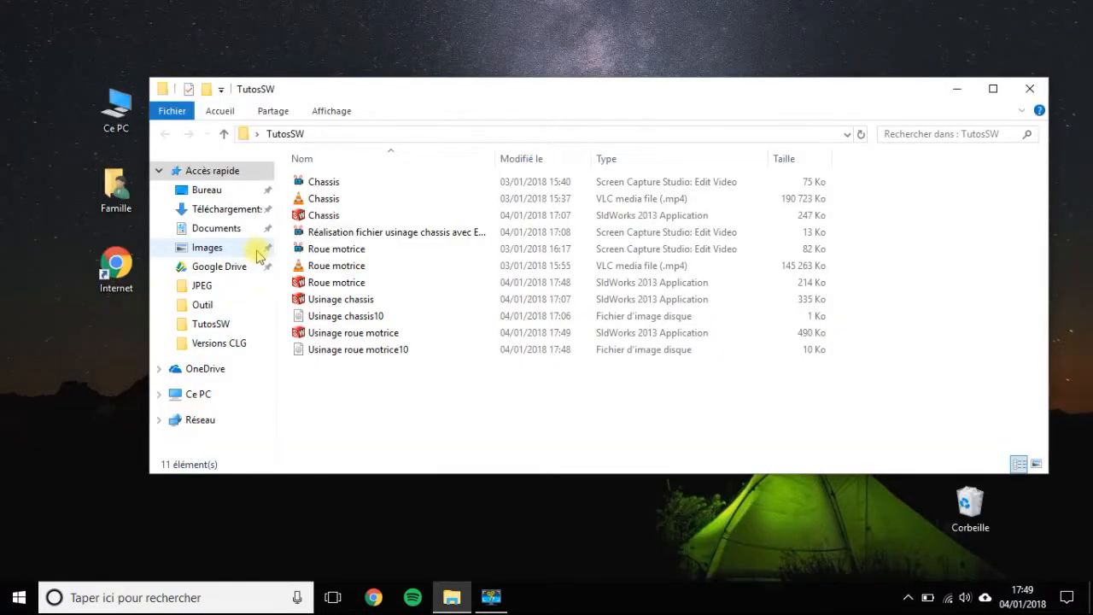